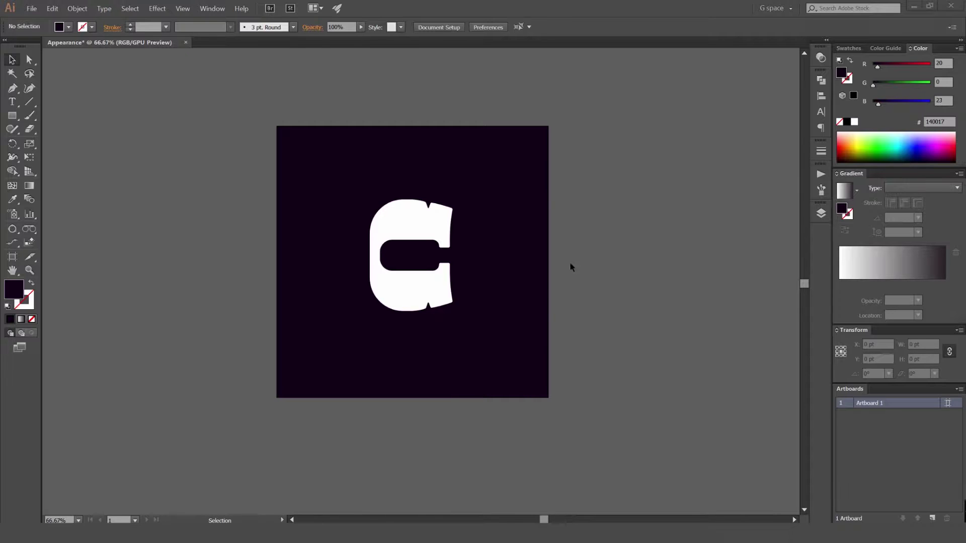
# - Show the Appearance panel from the Window menu and nudge it into place
pyautogui.click(210, 9)
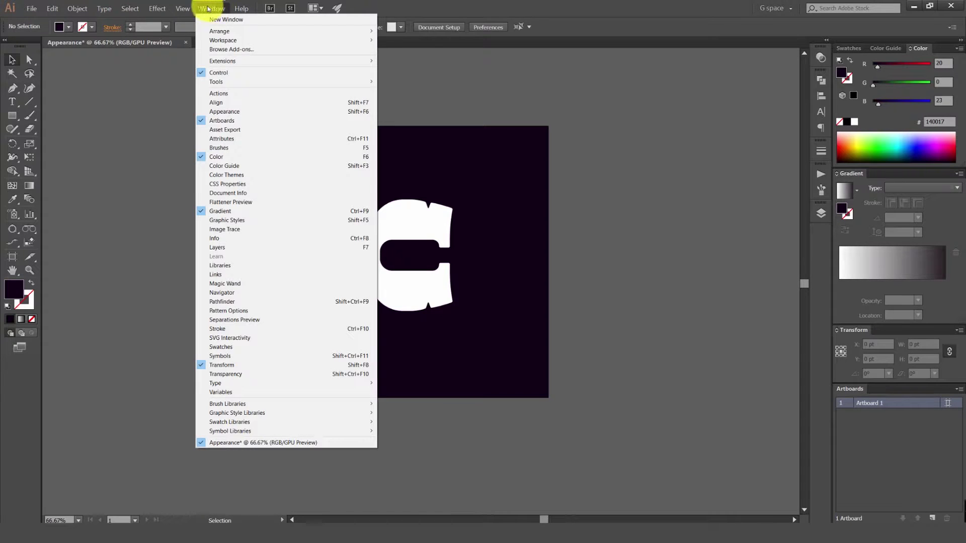
pyautogui.click(230, 110)
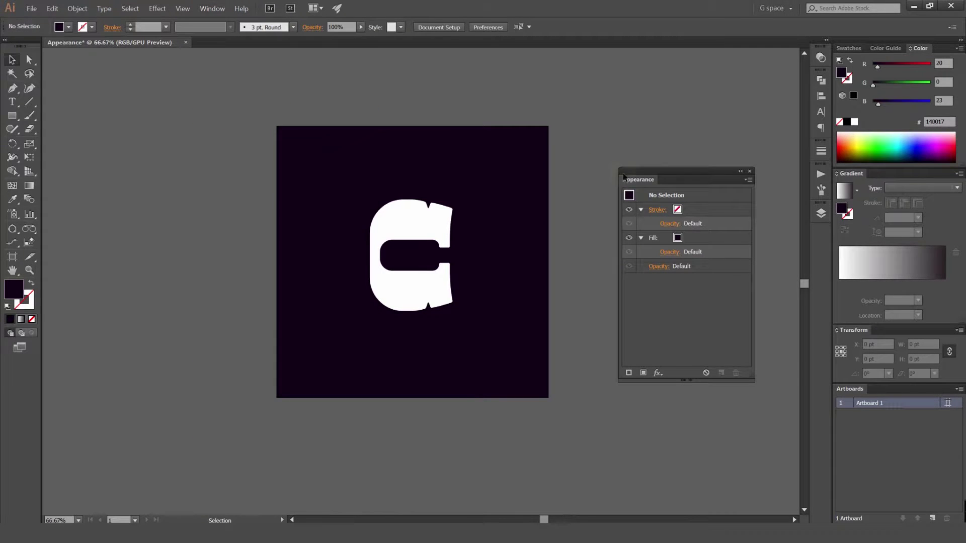
pyautogui.moveTo(683, 175); pyautogui.dragTo(672, 177)
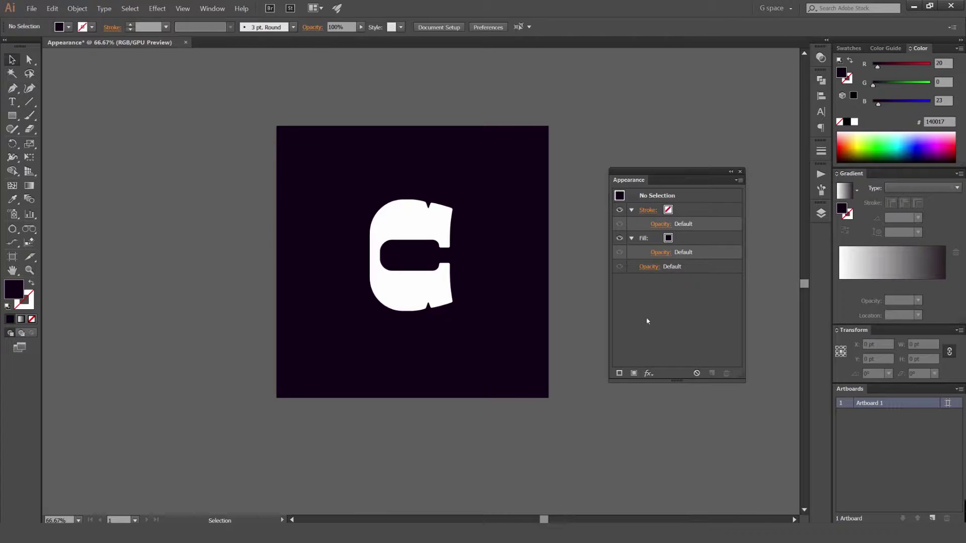
# - Browse the Appearance fx list and the Effect menu, then close both without choosing anything
pyautogui.click(648, 374)
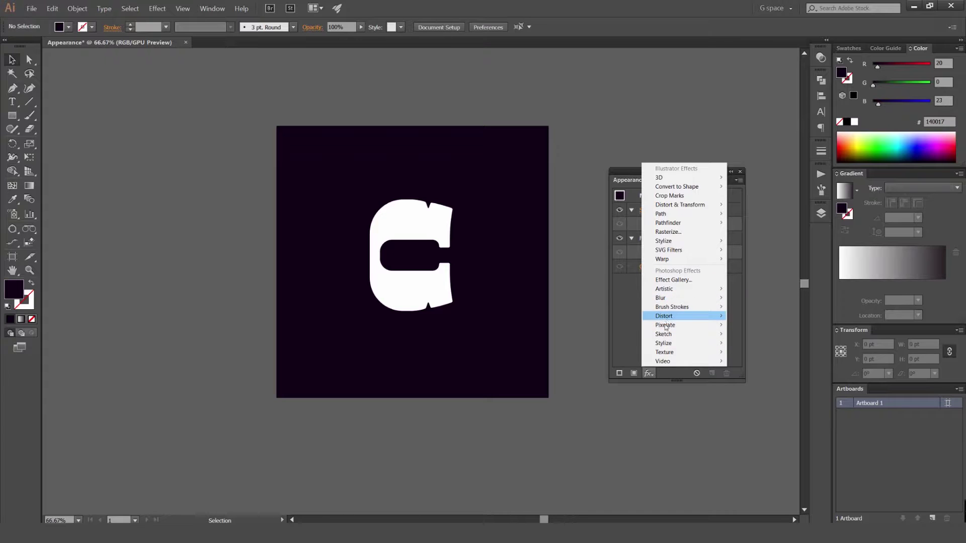
pyautogui.click(618, 326)
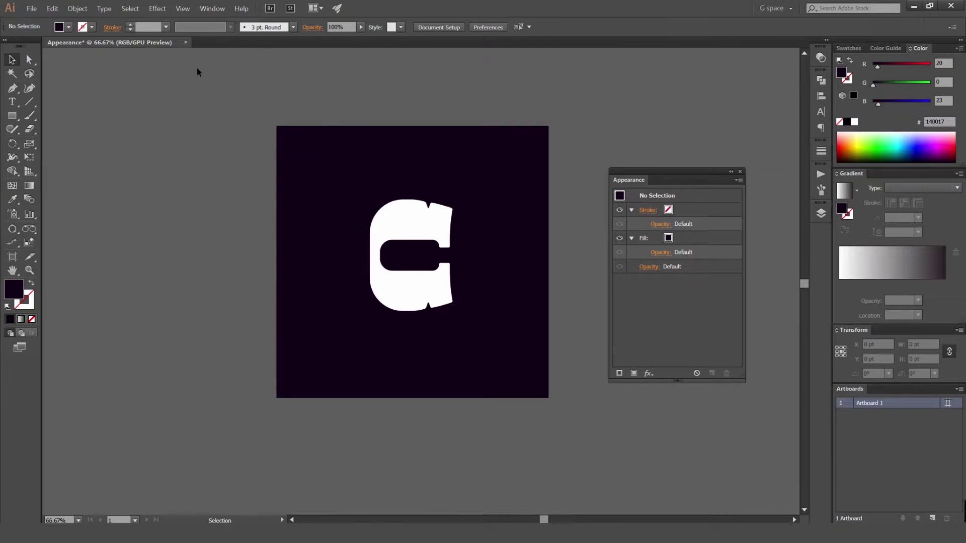
pyautogui.click(157, 9)
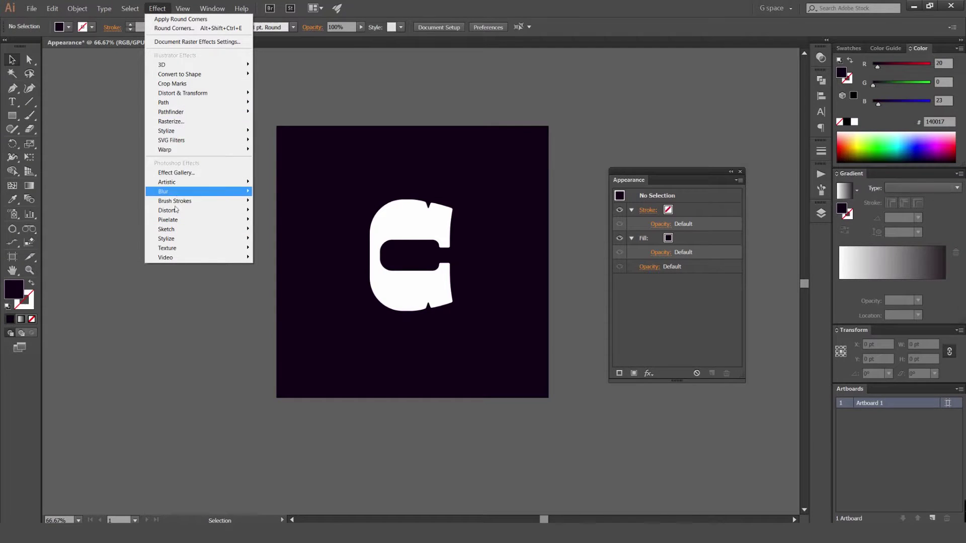
pyautogui.click(668, 174)
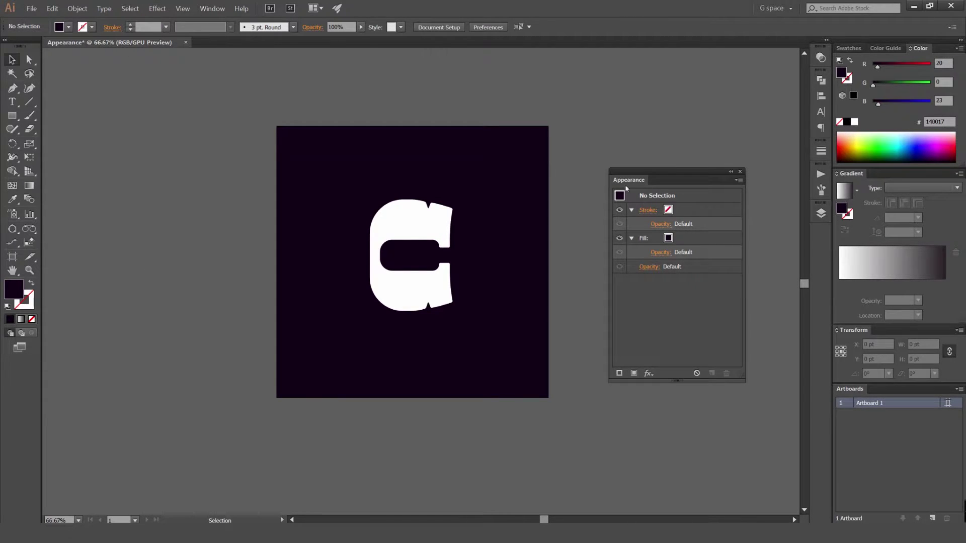
# - Zoom in on the letter C, select it, and undo an accidental move
pyautogui.moveTo(530, 193); pyautogui.dragTo(488, 147)
pyautogui.scroll(1, 501, 184)
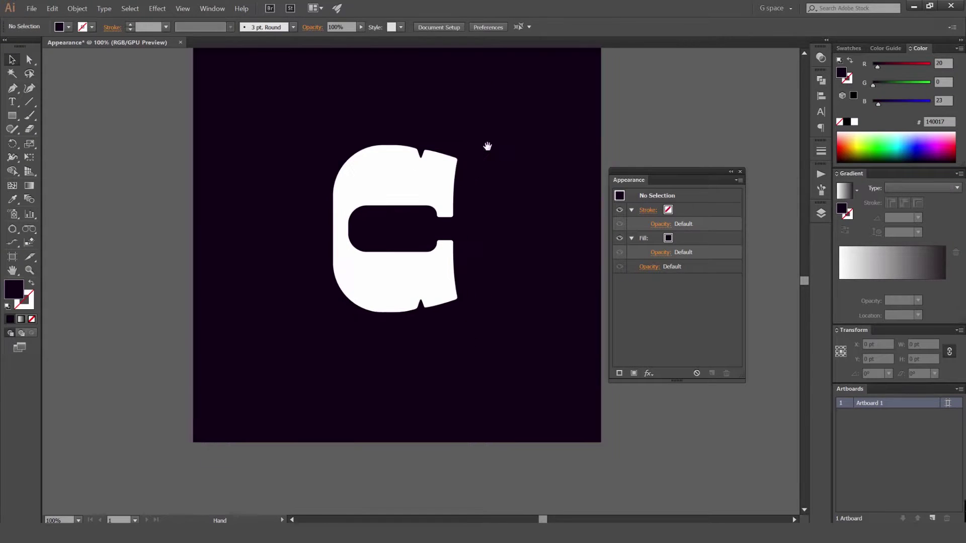
pyautogui.click(426, 178)
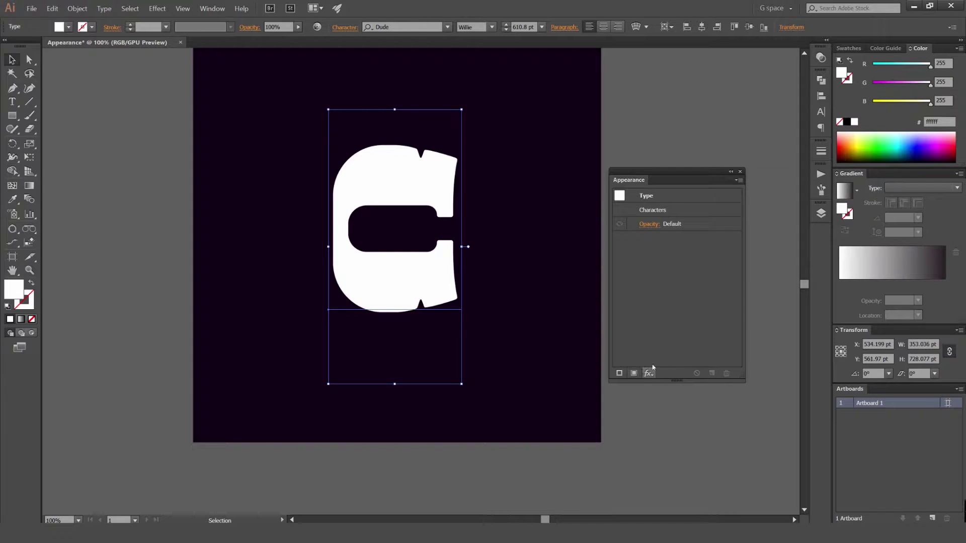
pyautogui.moveTo(678, 176); pyautogui.dragTo(688, 176)
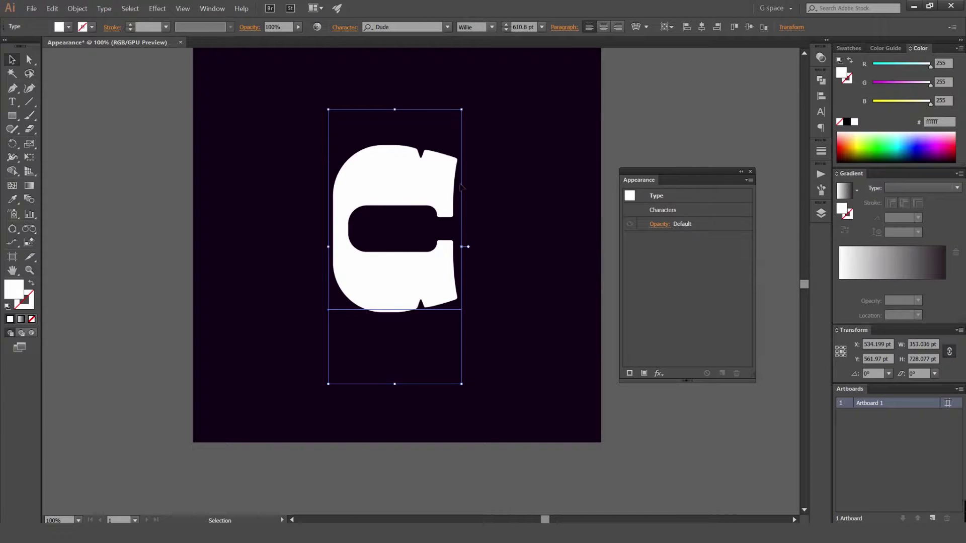
pyautogui.click(659, 213)
pyautogui.moveTo(426, 182); pyautogui.dragTo(328, 196)
pyautogui.hotkey('ctrl', 'z')
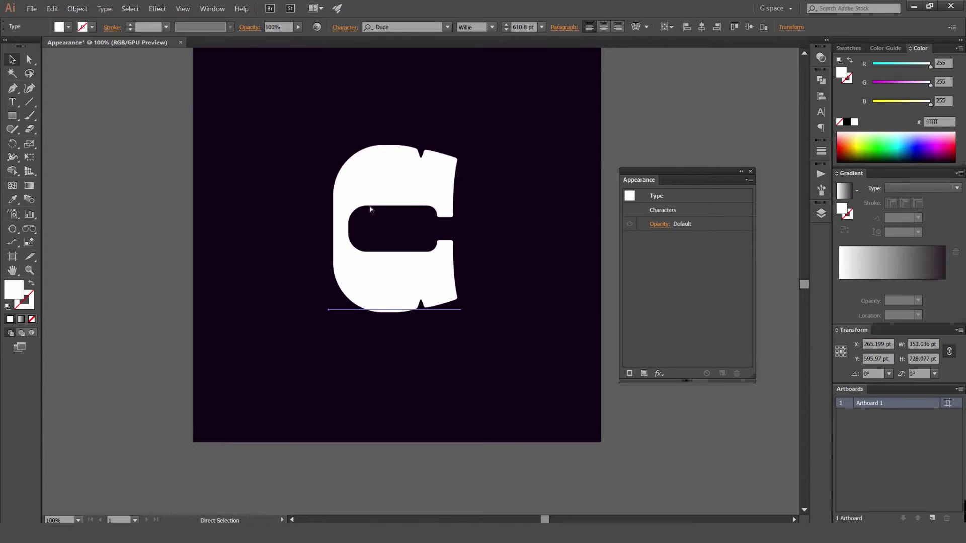
# - Try typing 'CC' in the C with the Type tool, remove it, then reselect the C
pyautogui.press('t')
pyautogui.click(445, 203)
pyautogui.write('CC')
pyautogui.press('BackSpace')
pyautogui.press('BackSpace')
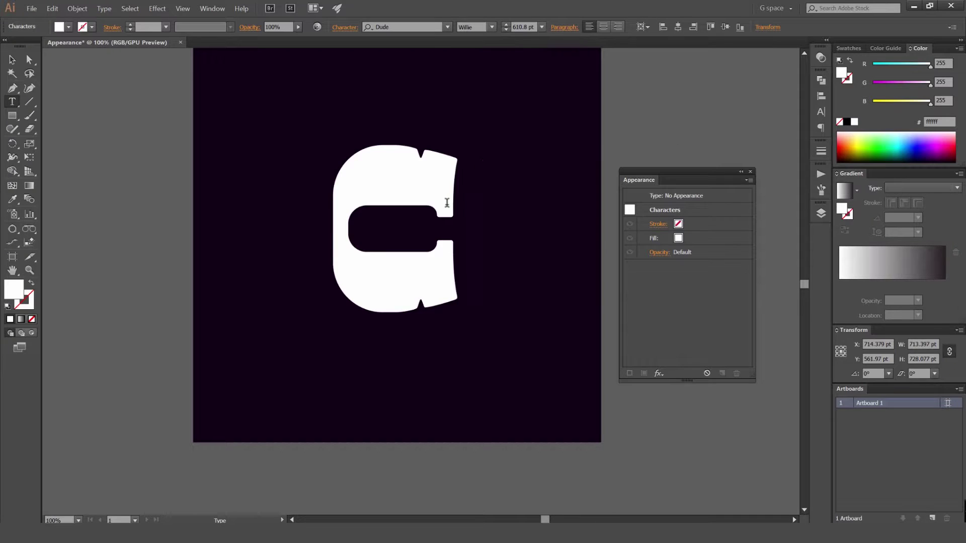
pyautogui.press('Escape')
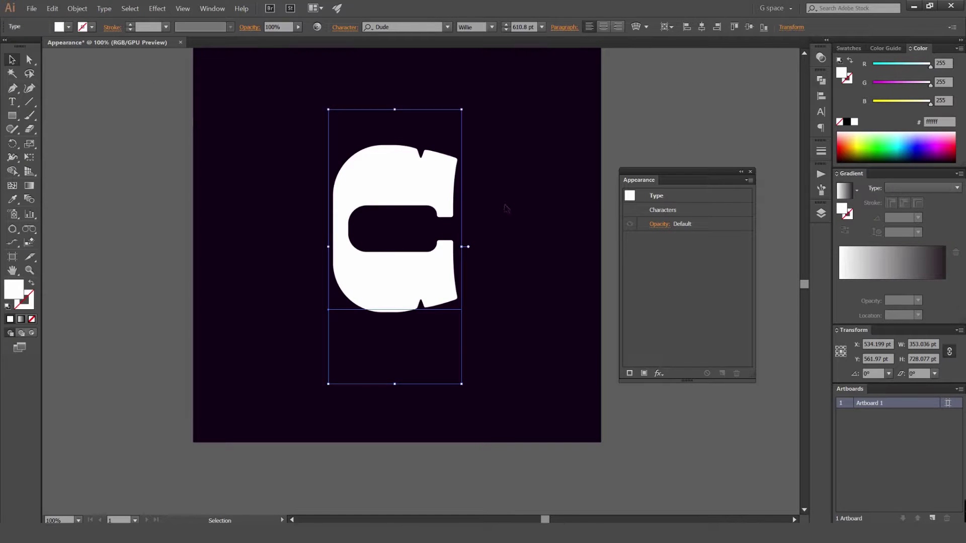
pyautogui.click(488, 205)
pyautogui.click(421, 196)
# - Add a new stroke and fill to the C and make the fill white
pyautogui.click(629, 374)
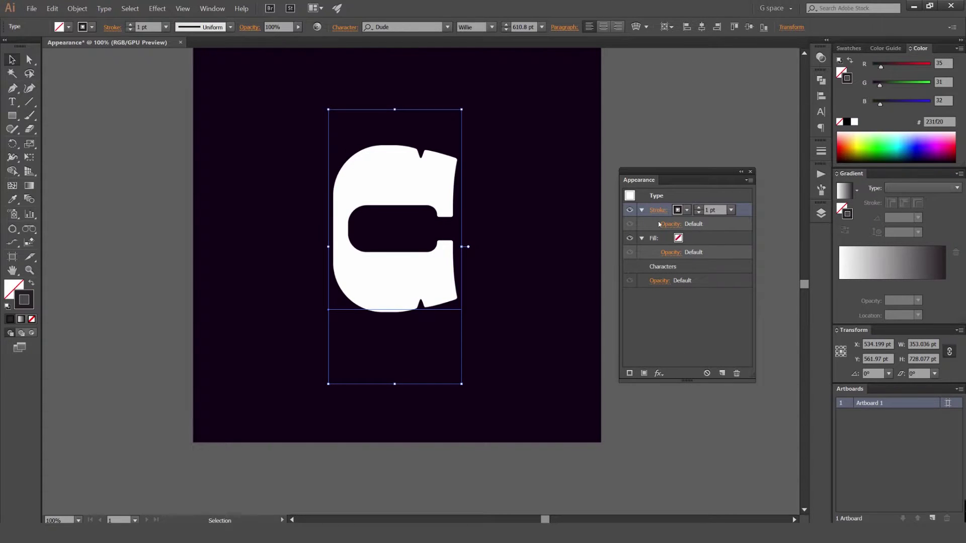
pyautogui.click(656, 241)
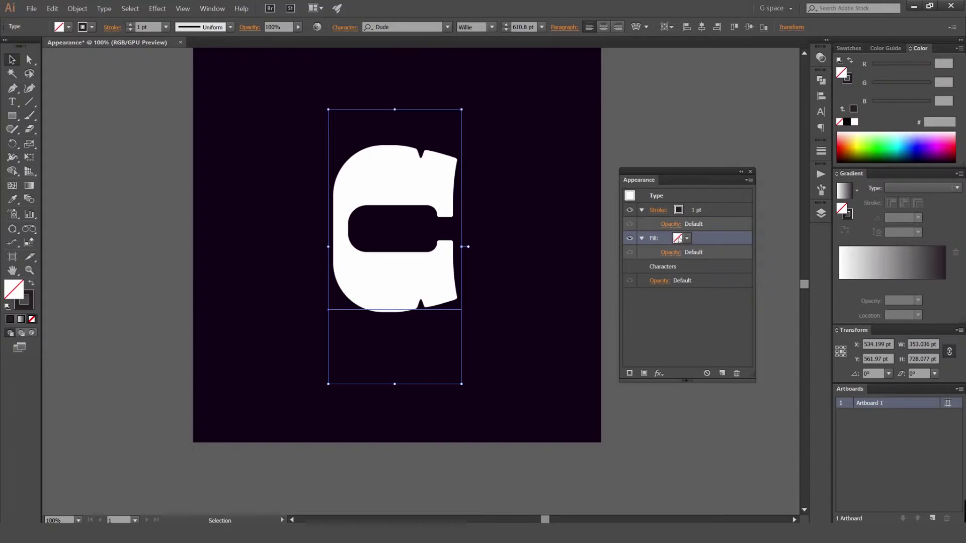
pyautogui.click(680, 239)
pyautogui.click(582, 257)
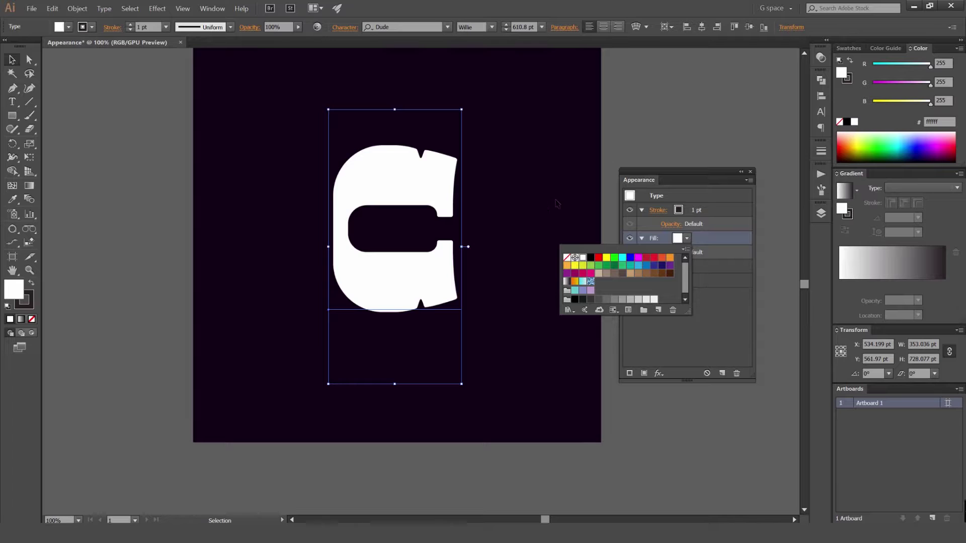
pyautogui.click(711, 313)
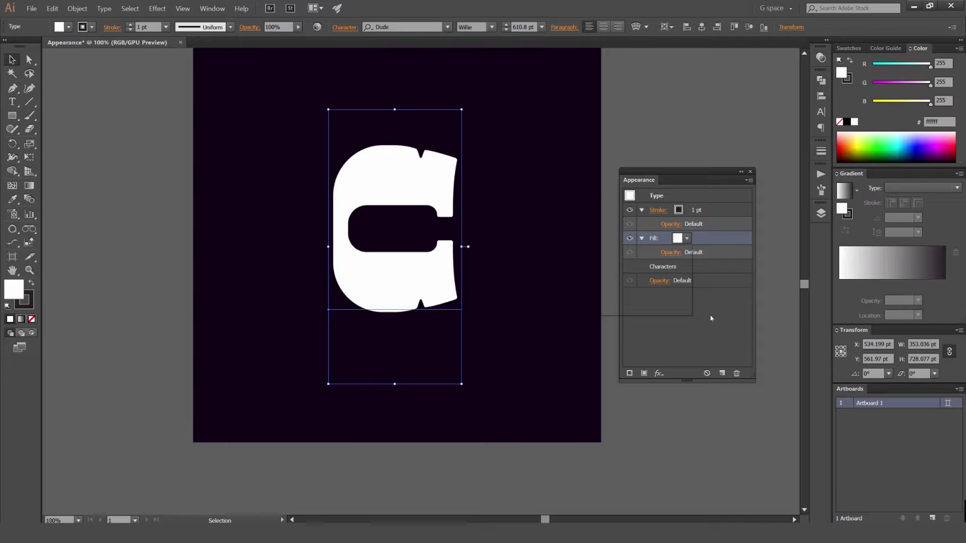
# - Make the C's stroke the orange swatch at 13 pt weight
pyautogui.click(698, 210)
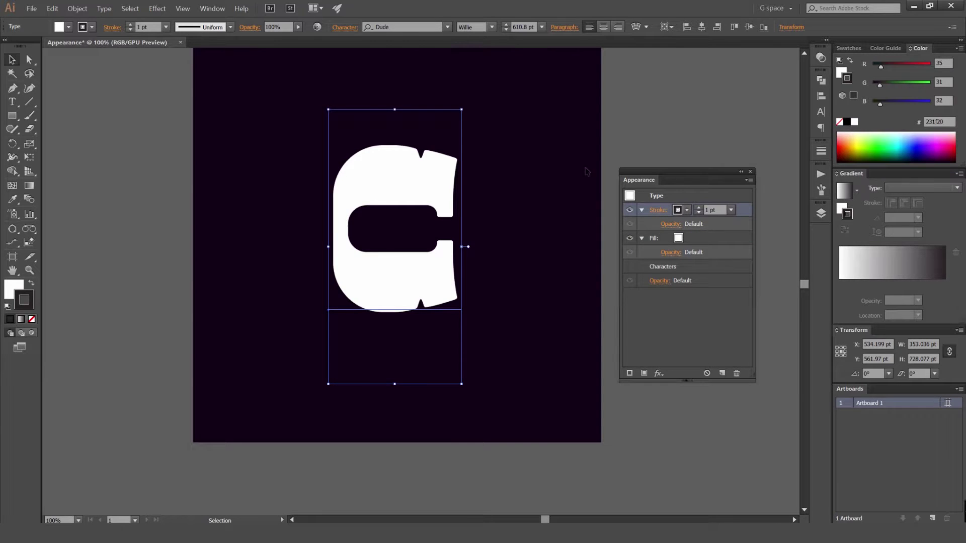
pyautogui.click(687, 210)
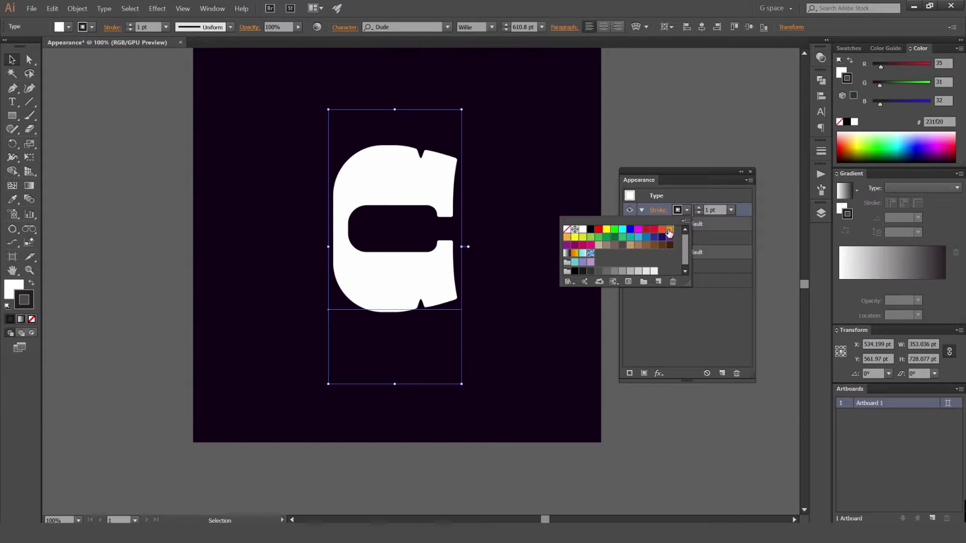
pyautogui.click(669, 229)
pyautogui.click(697, 207)
pyautogui.keyDown('shift'); pyautogui.click(699, 208); pyautogui.keyUp('shift')
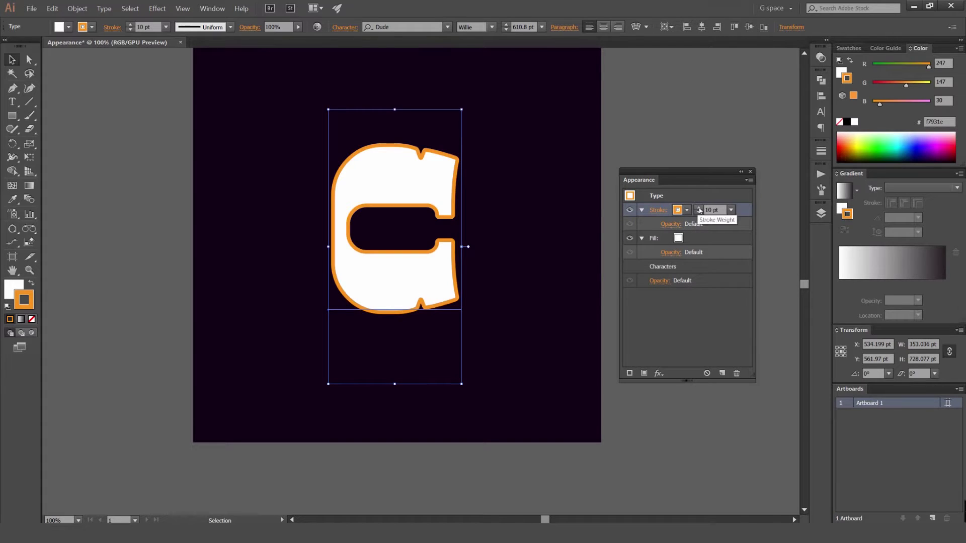
pyautogui.keyDown('shift'); pyautogui.click(699, 208); pyautogui.keyUp('shift')
pyautogui.click(698, 213)
pyautogui.click(698, 213)
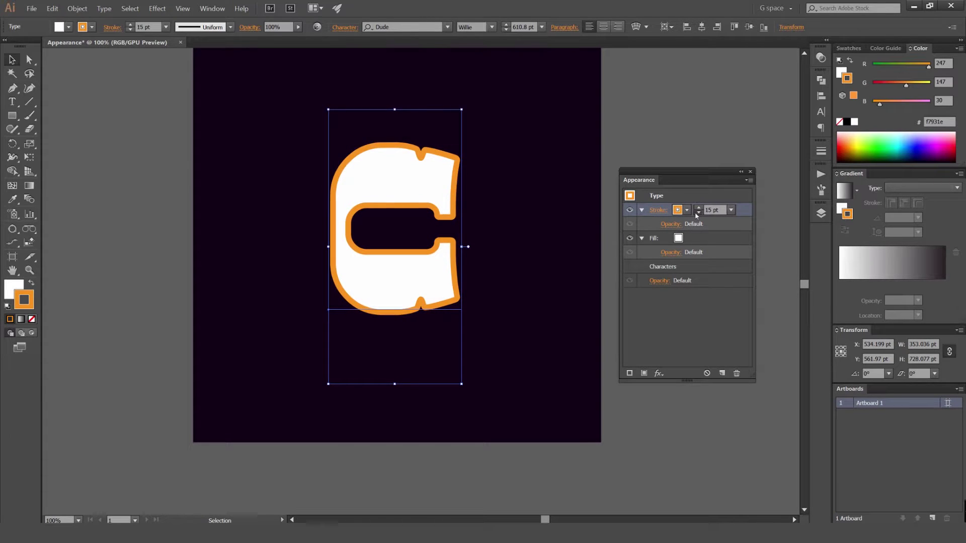
pyautogui.click(698, 213)
# - Add two extra fills to the C, then undo them
pyautogui.scroll(-2, 502, 187)
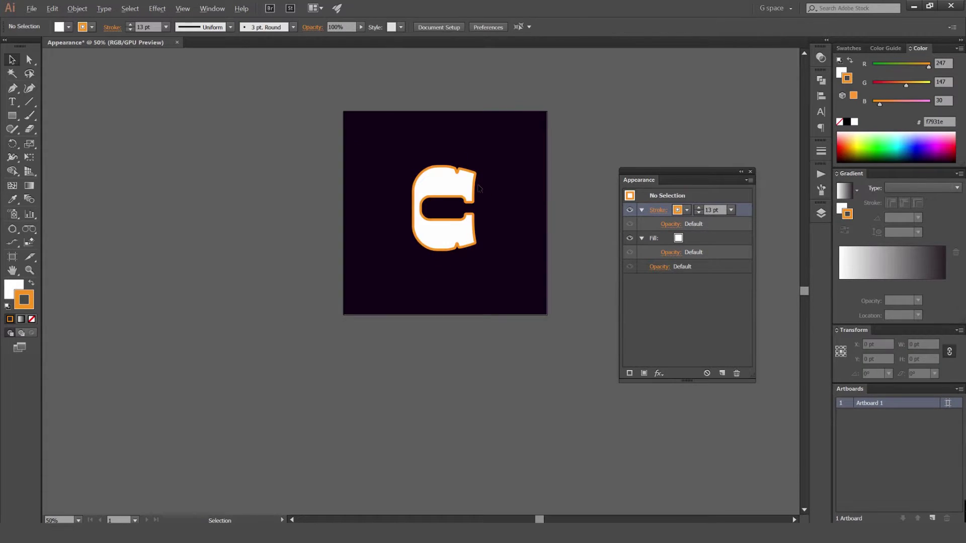
pyautogui.scroll(2, 478, 183)
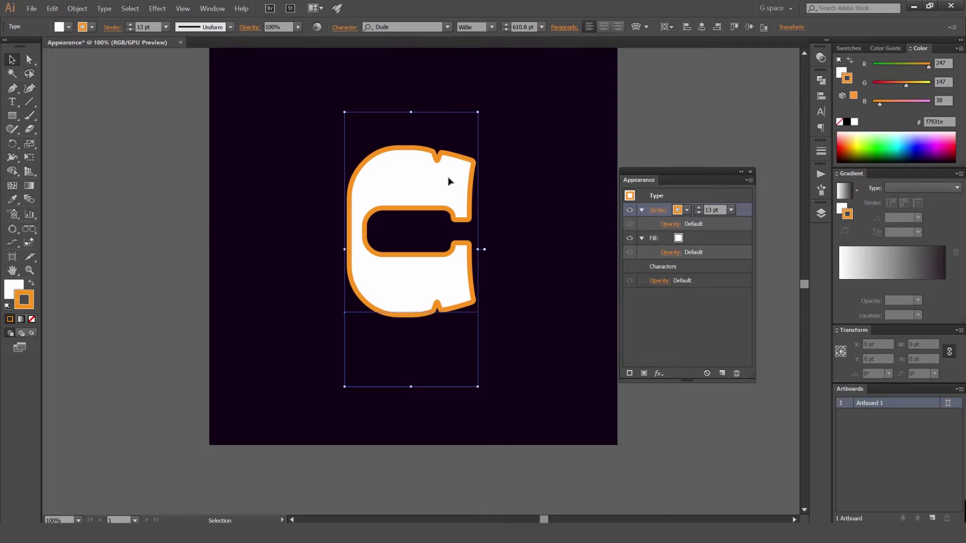
pyautogui.click(643, 373)
pyautogui.click(640, 376)
pyautogui.click(639, 375)
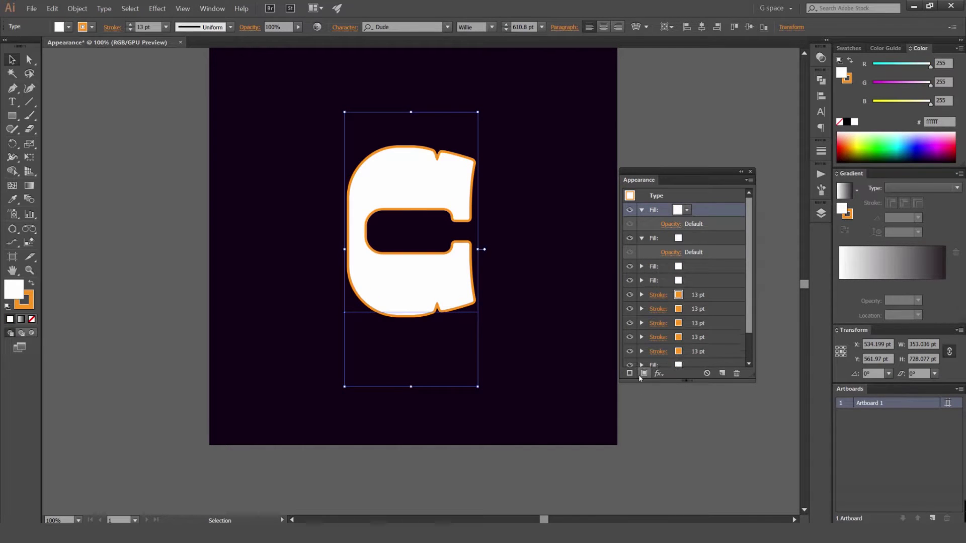
pyautogui.hotkey('ctrl', 'z')
pyautogui.hotkey('ctrl', 'z')
pyautogui.hotkey('ctrl', 'z')
pyautogui.hotkey('ctrl', 'z')
pyautogui.hotkey('ctrl', 'z')
pyautogui.hotkey('ctrl', 'z')
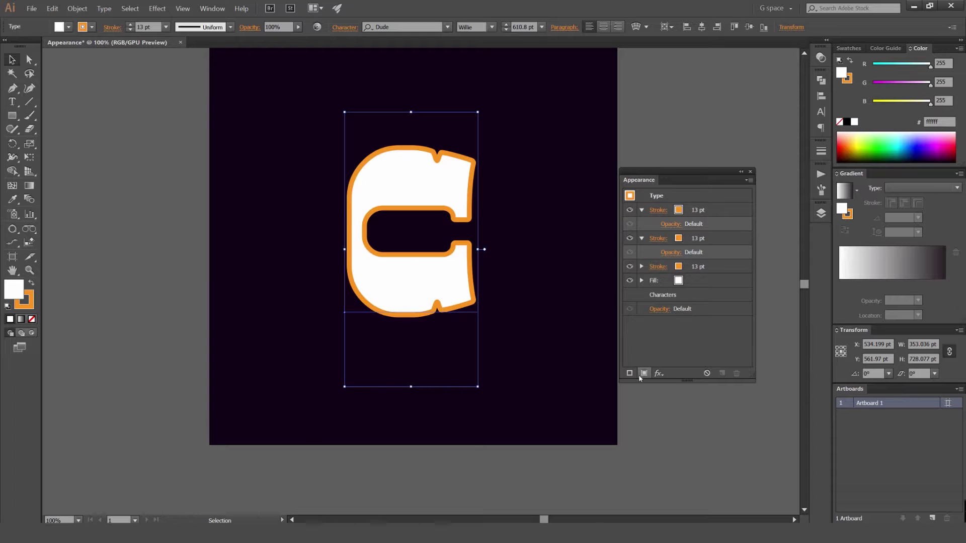
pyautogui.hotkey('ctrl', 'z')
pyautogui.hotkey('ctrl', 'z')
# - Duplicate the orange stroke, undo the copies, and delete the extra stroke row
pyautogui.click(698, 214)
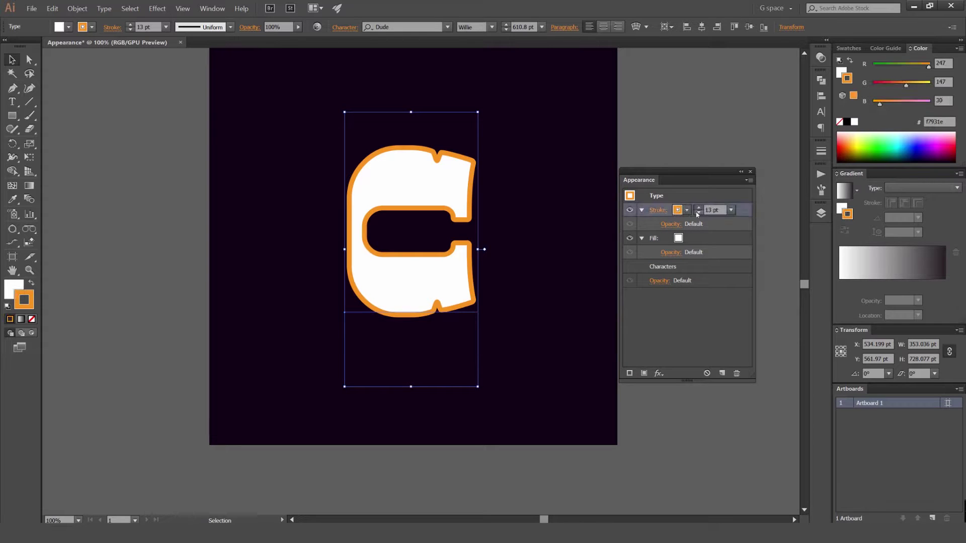
pyautogui.click(720, 375)
pyautogui.click(721, 375)
pyautogui.click(721, 375)
pyautogui.click(721, 375)
pyautogui.click(721, 375)
pyautogui.hotkey('ctrl', 'z')
pyautogui.hotkey('ctrl', 'z')
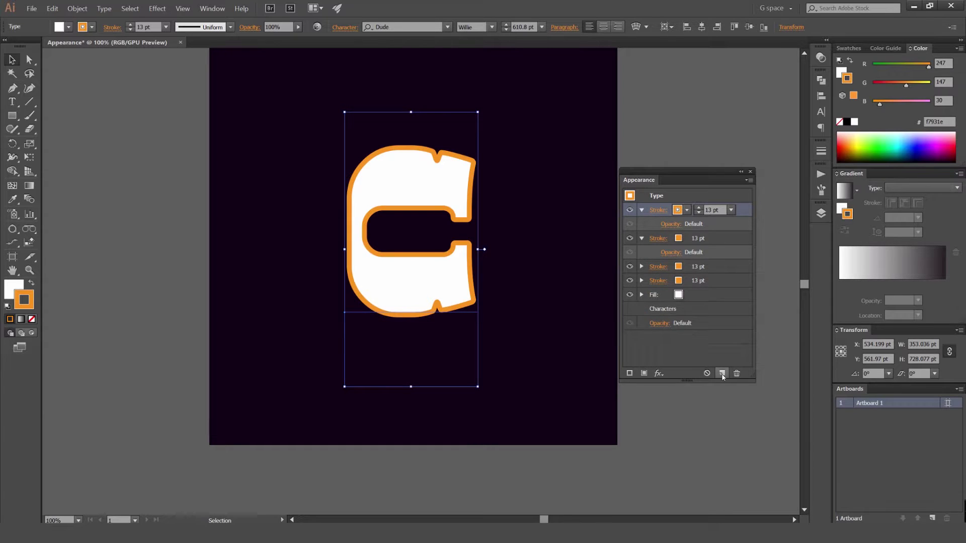
pyautogui.hotkey('ctrl', 'z')
pyautogui.hotkey('ctrl', 'z')
pyautogui.hotkey('ctrl', 'z')
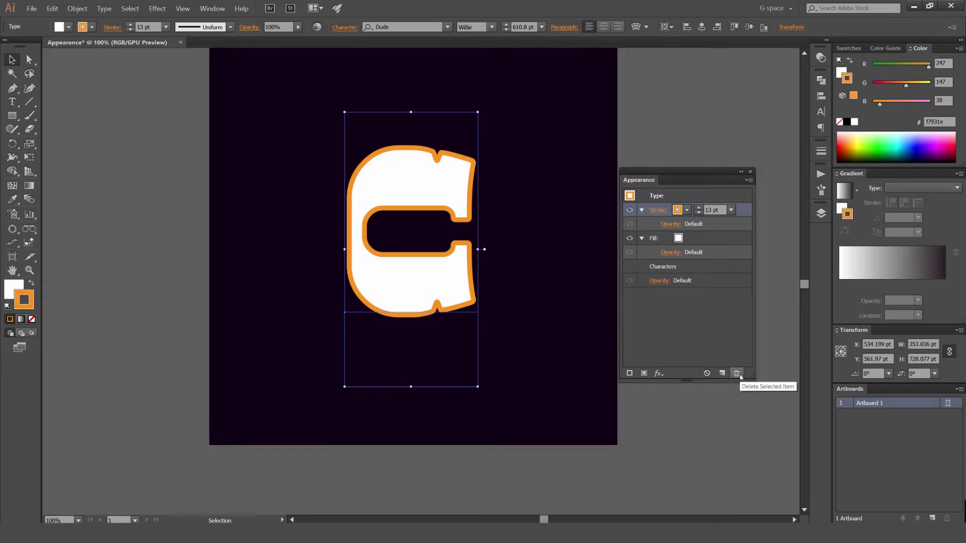
pyautogui.hotkey('ctrl', 'shift', 'z')
pyautogui.click(740, 374)
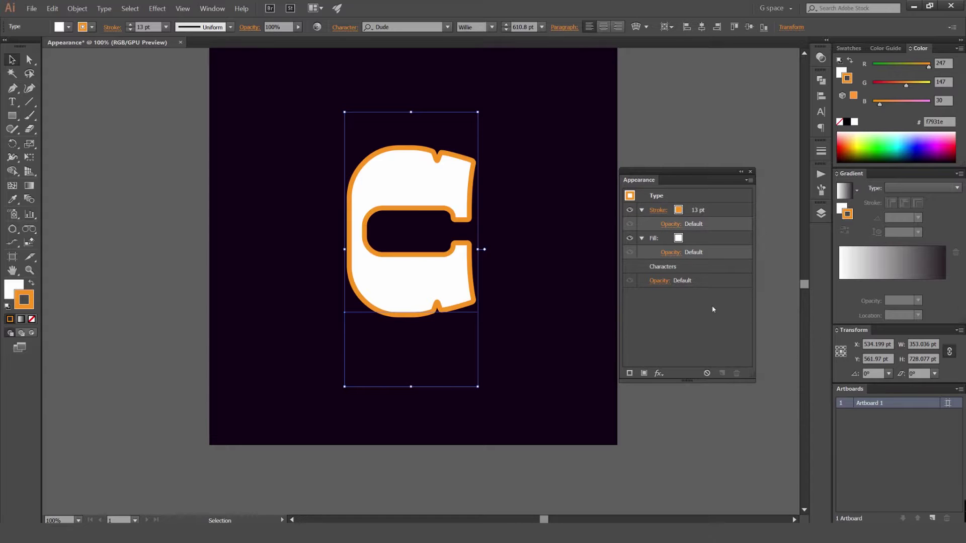
# - Lower the orange stroke's weight from 13 pt to 10 pt
pyautogui.click(709, 210)
pyautogui.click(731, 209)
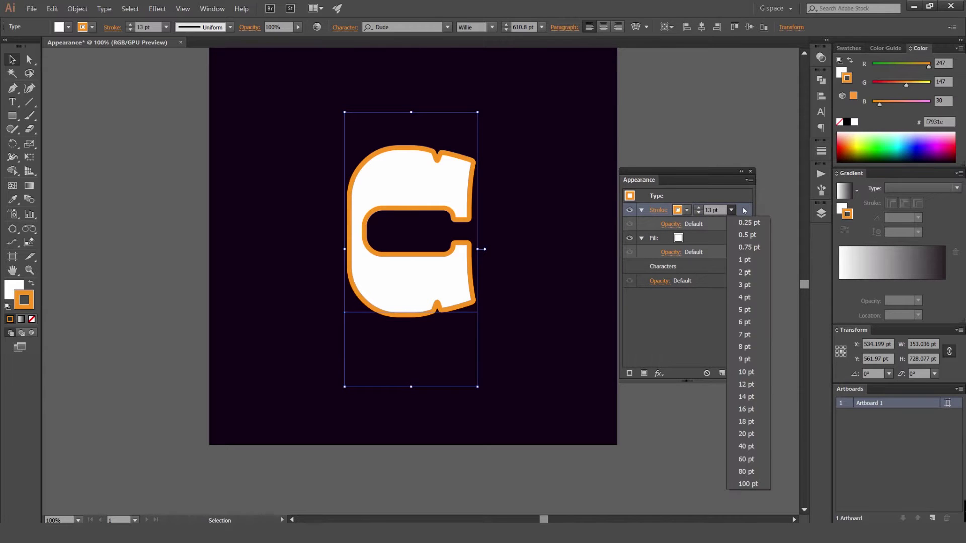
pyautogui.click(730, 209)
pyautogui.click(699, 212)
pyautogui.click(699, 212)
pyautogui.click(699, 212)
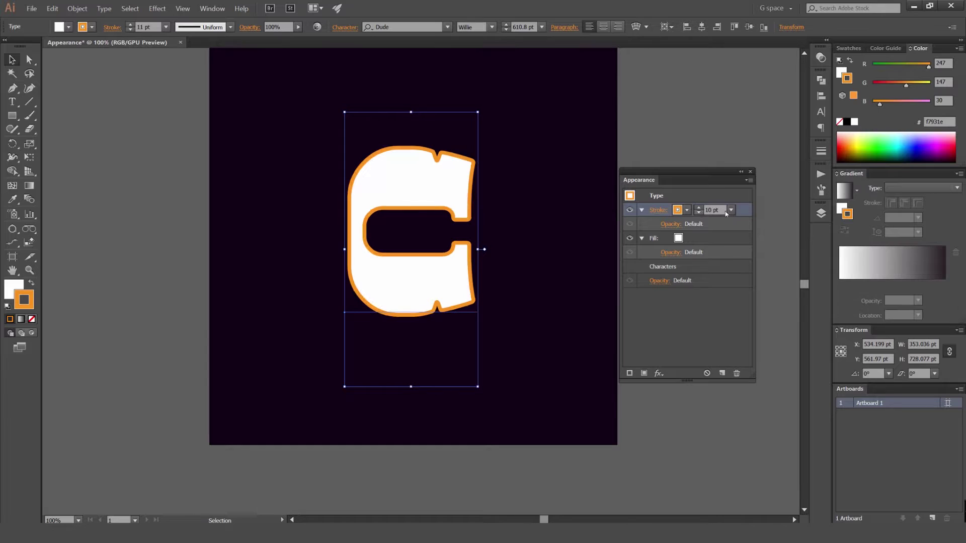
# - Duplicate the orange stroke and make the copy red-orange at 4 pt
pyautogui.click(722, 372)
pyautogui.click(687, 210)
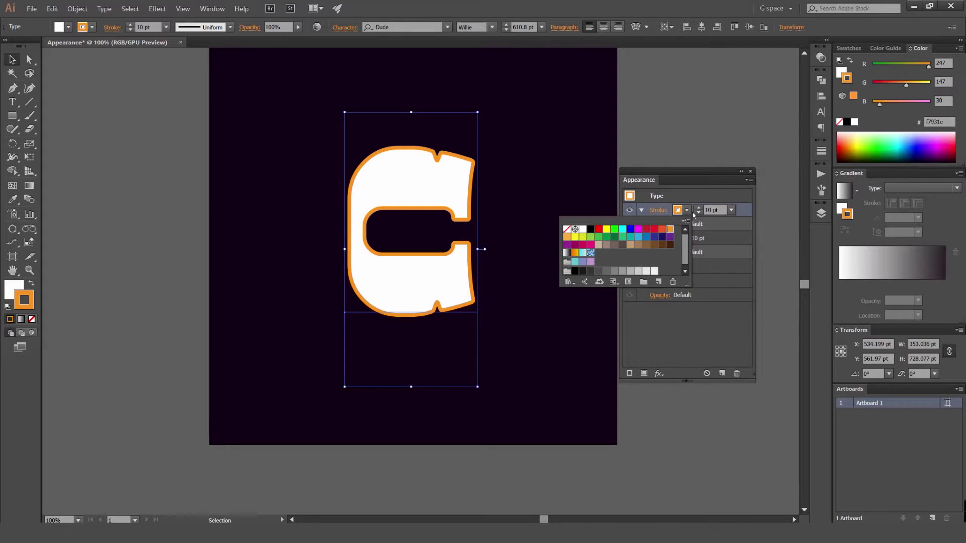
pyautogui.click(661, 230)
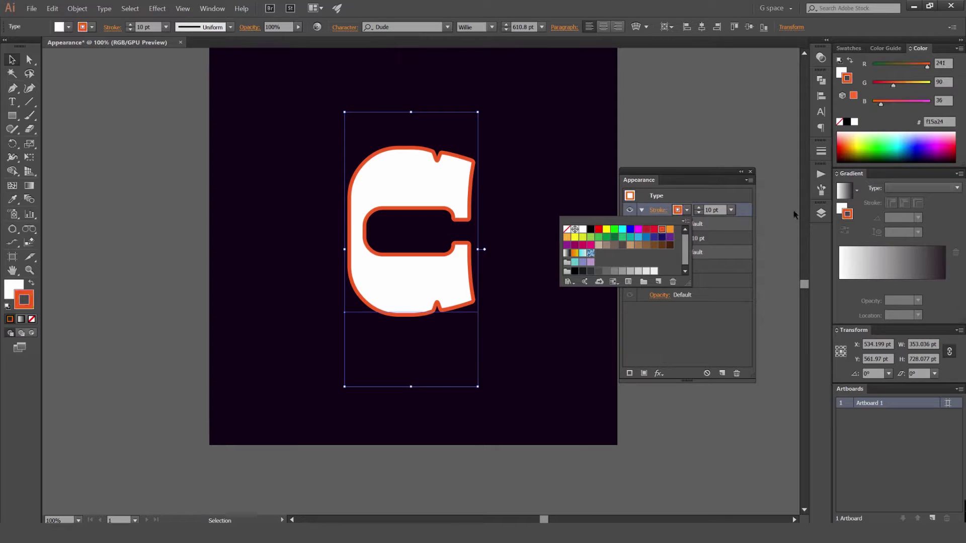
pyautogui.click(731, 196)
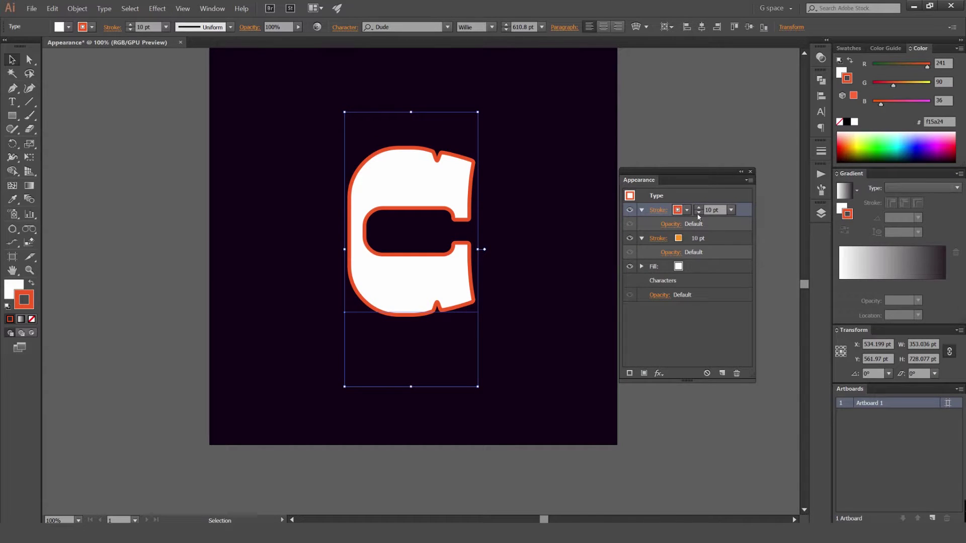
pyautogui.click(698, 214)
pyautogui.click(698, 214)
pyautogui.click(698, 214)
pyautogui.scroll(2, 469, 197)
pyautogui.moveTo(470, 197); pyautogui.dragTo(501, 212)
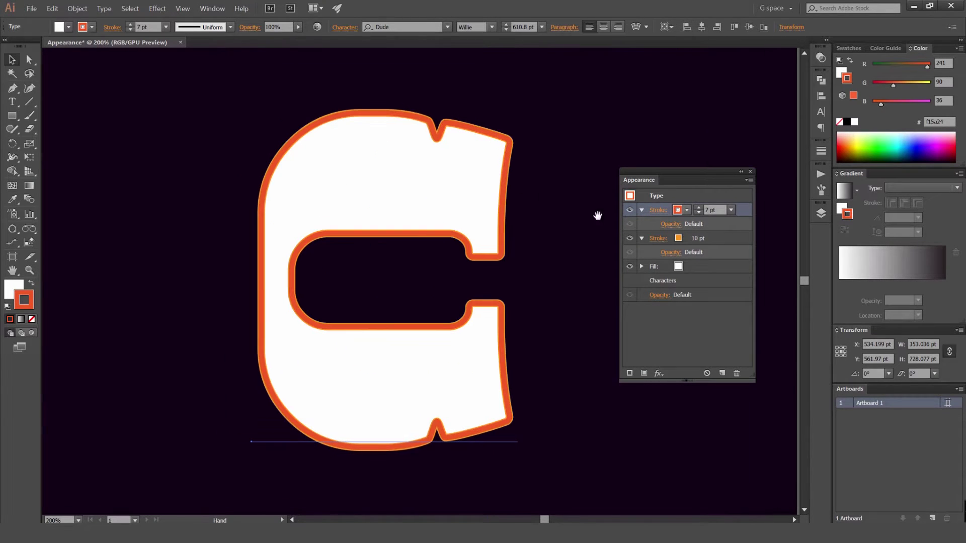
pyautogui.click(698, 213)
pyautogui.click(699, 214)
pyautogui.click(699, 213)
pyautogui.click(699, 214)
pyautogui.click(699, 213)
pyautogui.click(697, 207)
pyautogui.click(697, 207)
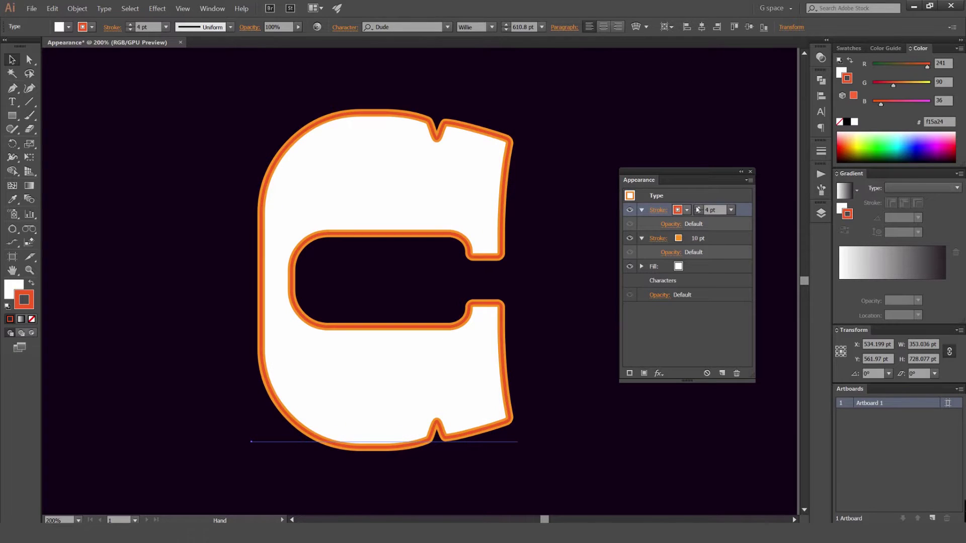
# - Inspect the double outline close up at the C's top notch, selecting the 10 pt orange stroke
pyautogui.click(528, 129)
pyautogui.scroll(6, 528, 129)
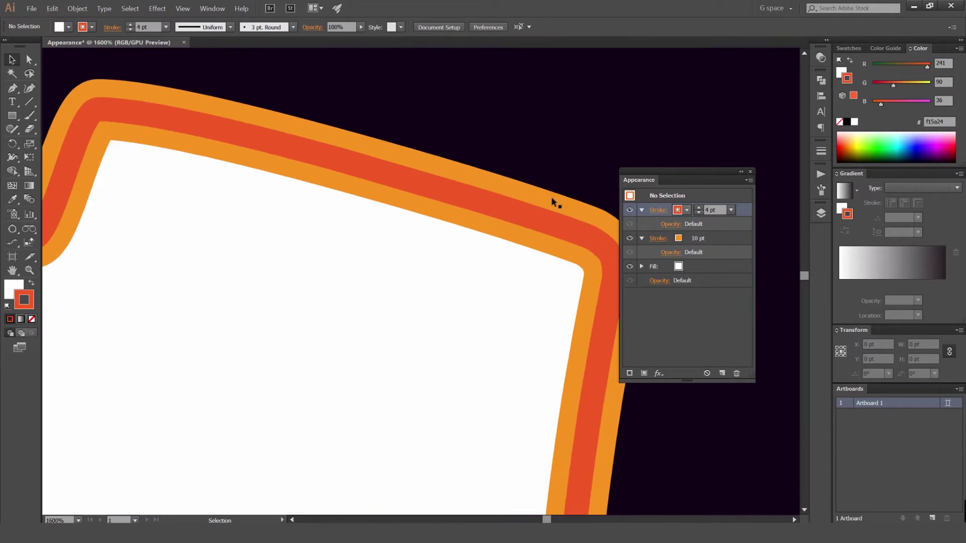
pyautogui.click(700, 238)
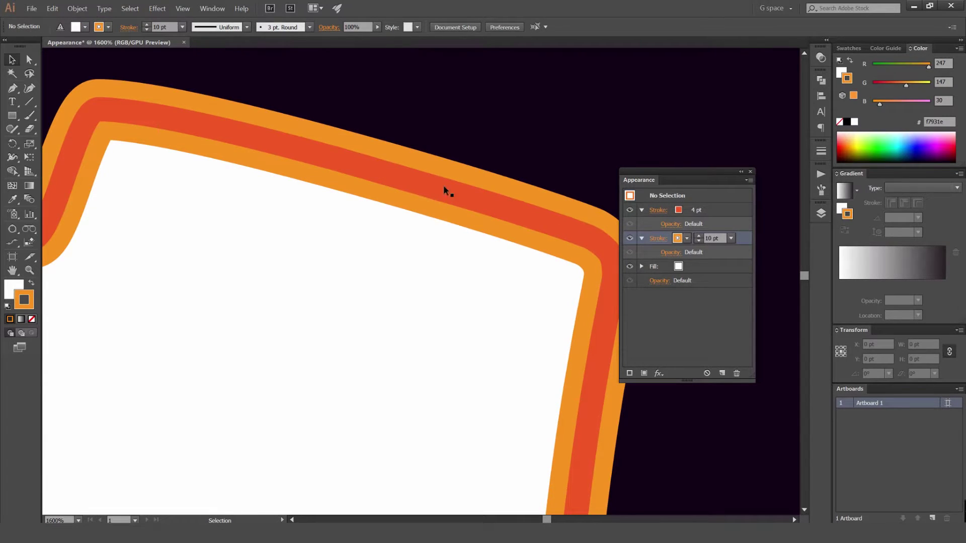
pyautogui.scroll(-7, 438, 184)
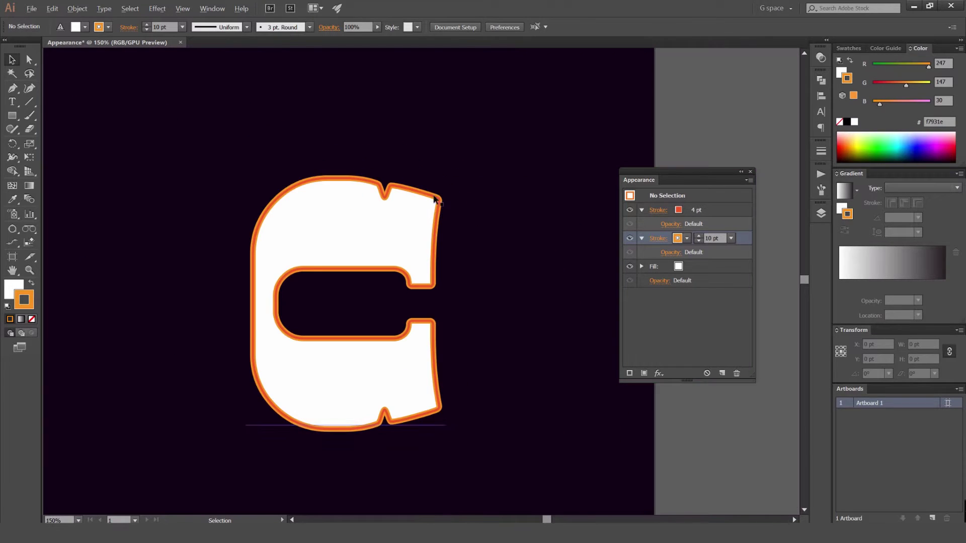
pyautogui.scroll(4, 420, 188)
pyautogui.scroll(-3, 410, 193)
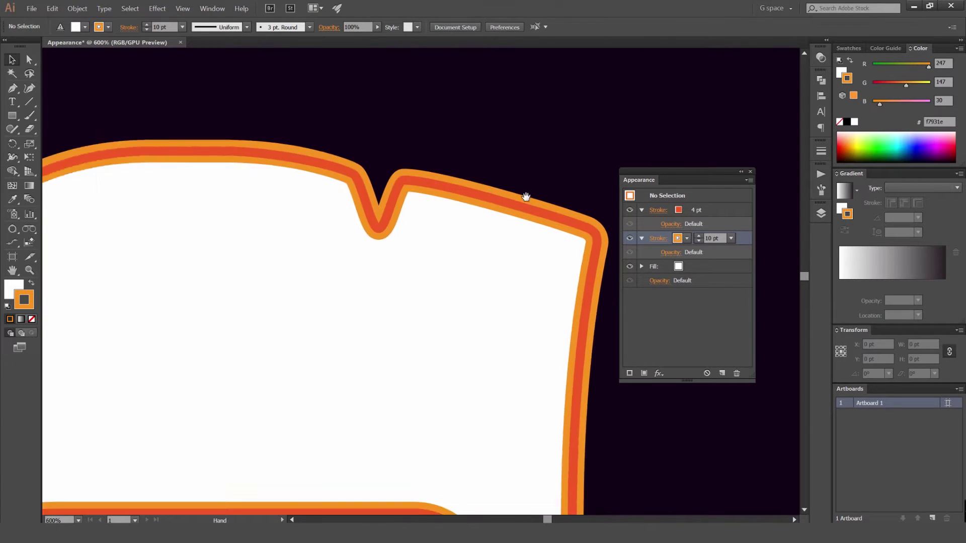
pyautogui.scroll(2, 524, 196)
pyautogui.scroll(-5, 484, 200)
pyautogui.scroll(3, 465, 212)
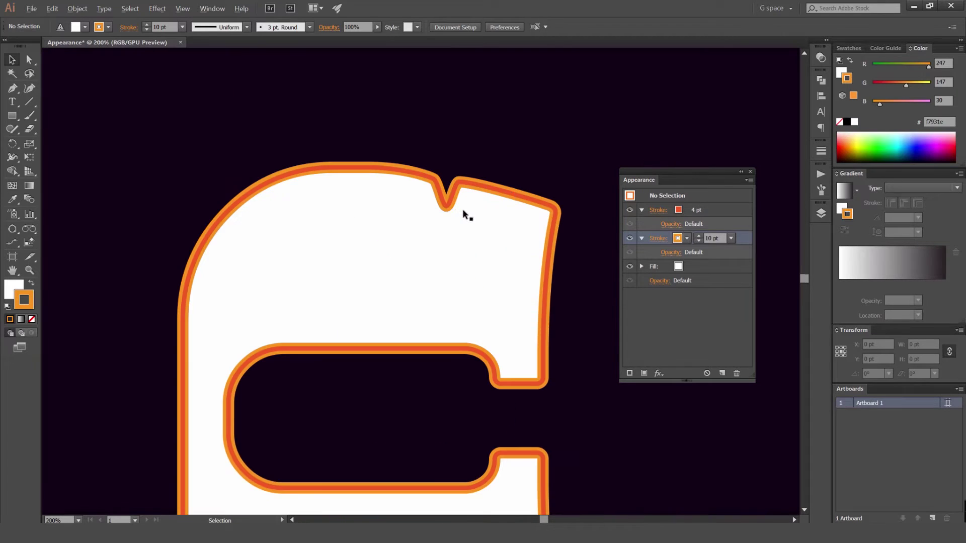
pyautogui.scroll(2, 551, 181)
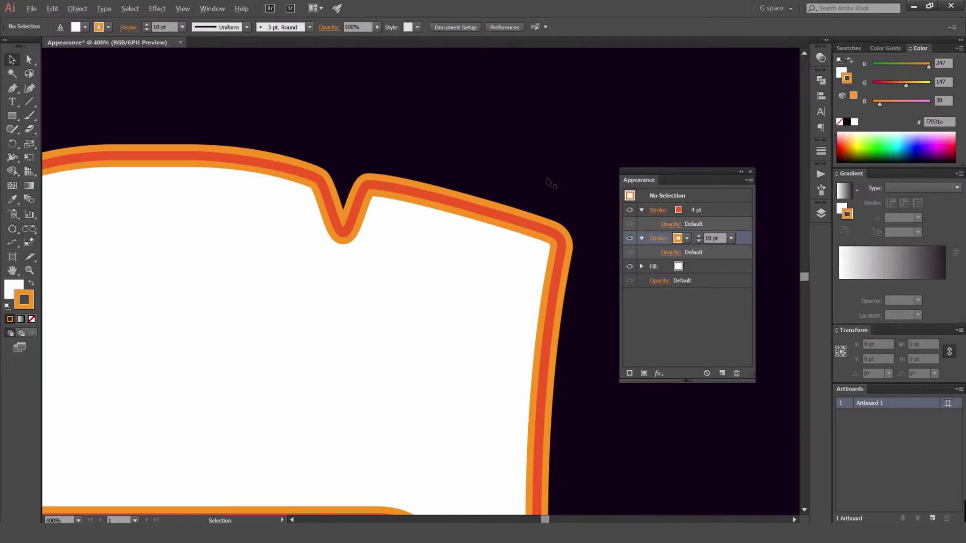
pyautogui.scroll(2, 528, 193)
pyautogui.moveTo(455, 192); pyautogui.dragTo(485, 186)
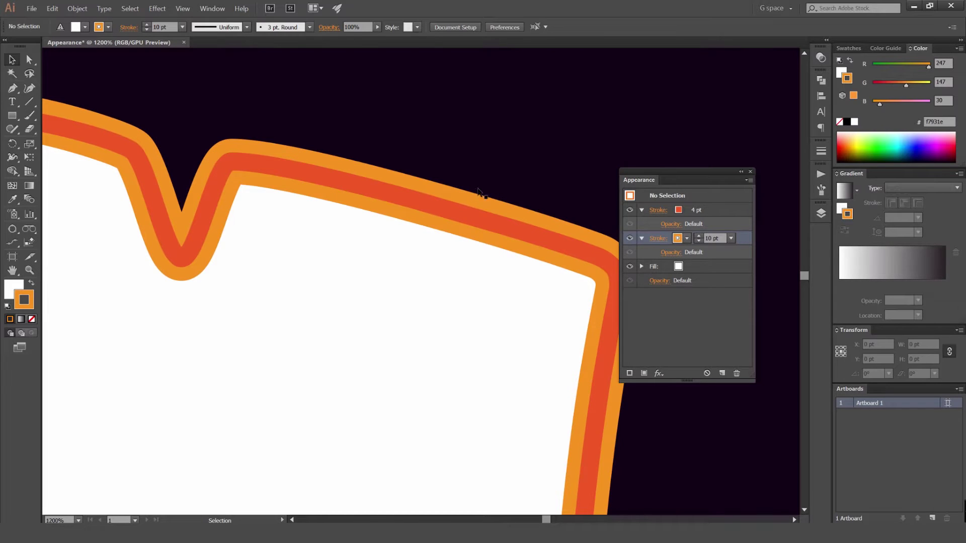
# - Raise the red-orange stroke to 30 pt and drag it below the orange stroke
pyautogui.click(536, 228)
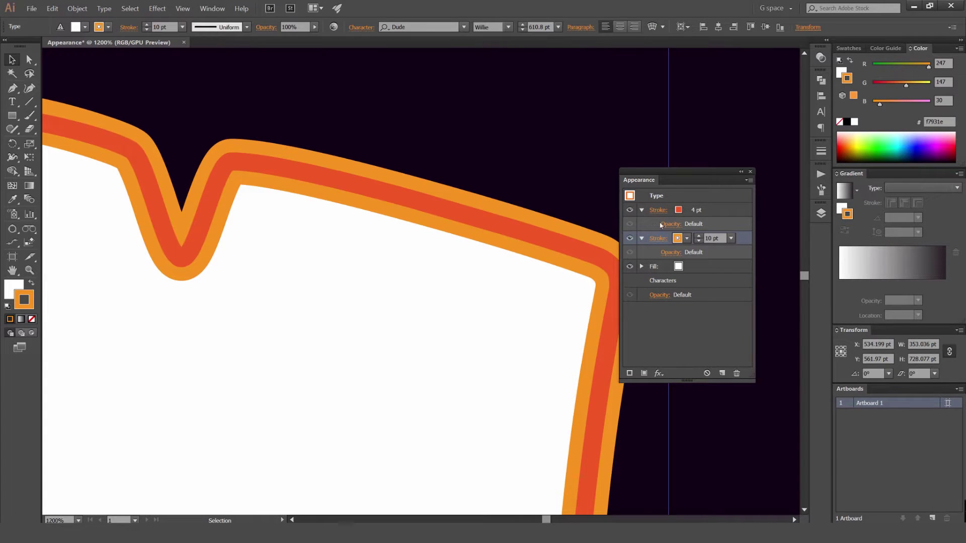
pyautogui.click(687, 209)
pyautogui.keyDown('shift'); pyautogui.click(698, 207); pyautogui.keyUp('shift')
pyautogui.keyDown('shift'); pyautogui.click(698, 208); pyautogui.keyUp('shift')
pyautogui.keyDown('shift'); pyautogui.click(698, 208); pyautogui.keyUp('shift')
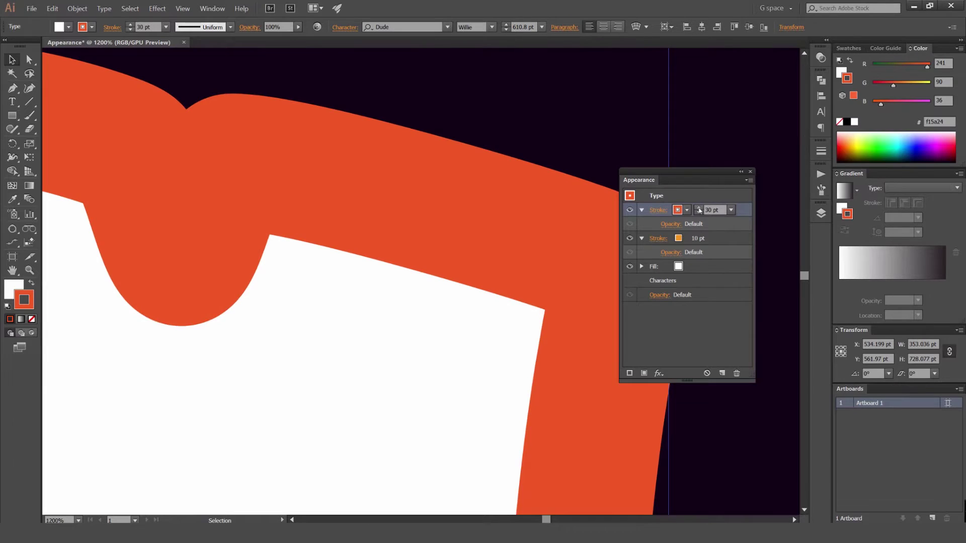
pyautogui.scroll(-3, 592, 206)
pyautogui.scroll(-1, 595, 206)
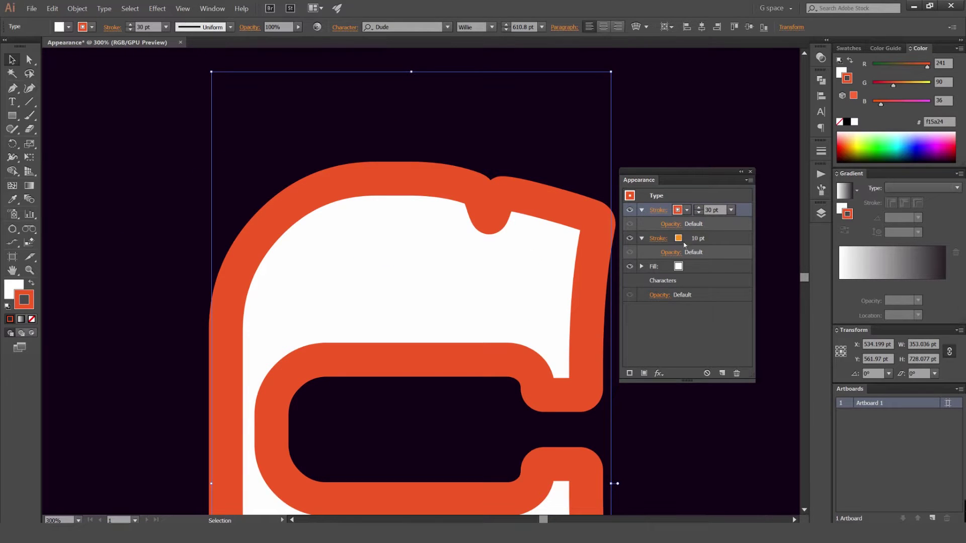
pyautogui.moveTo(739, 211); pyautogui.dragTo(730, 259)
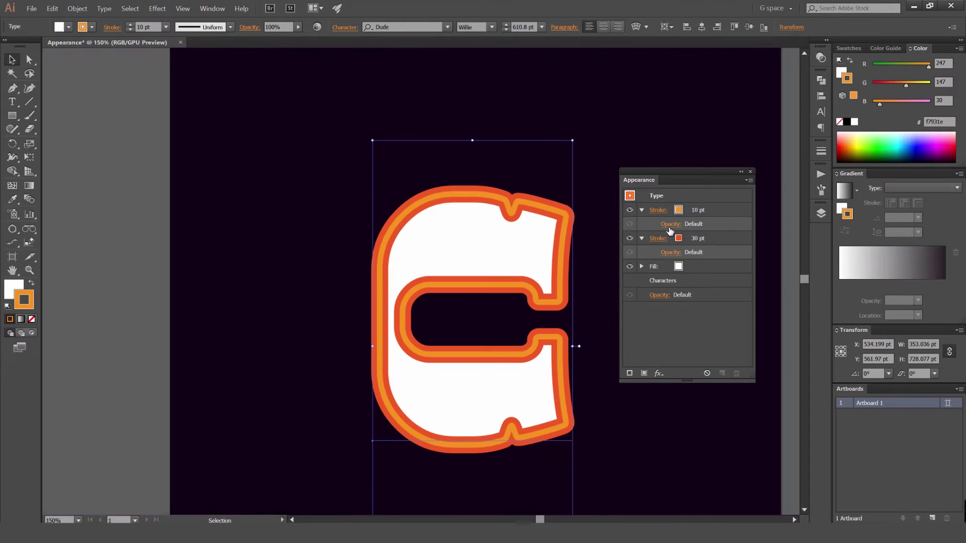
# - Reselect the letter and collapse the orange and red-orange stroke rows
pyautogui.scroll(-2, 537, 215)
pyautogui.scroll(-2, 537, 252)
pyautogui.click(573, 257)
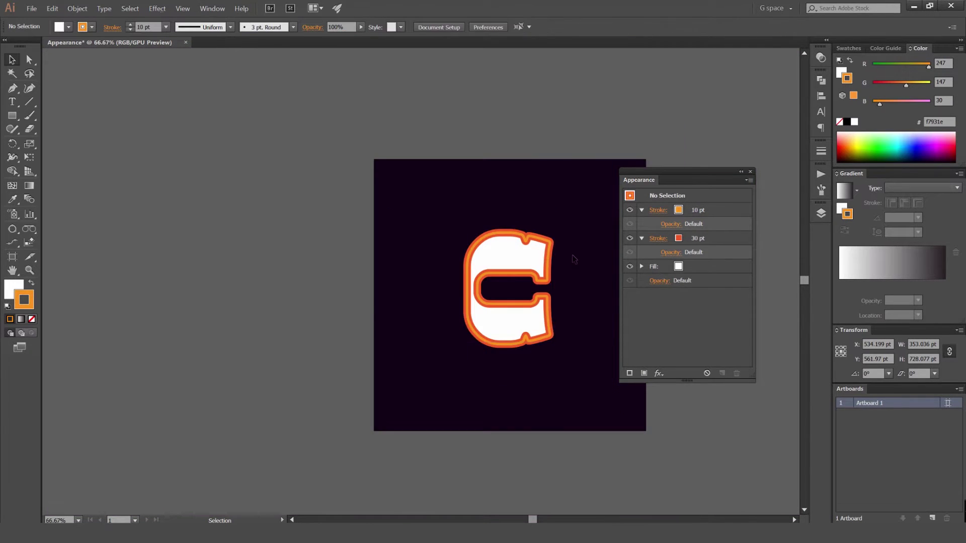
pyautogui.scroll(3, 573, 259)
pyautogui.click(507, 203)
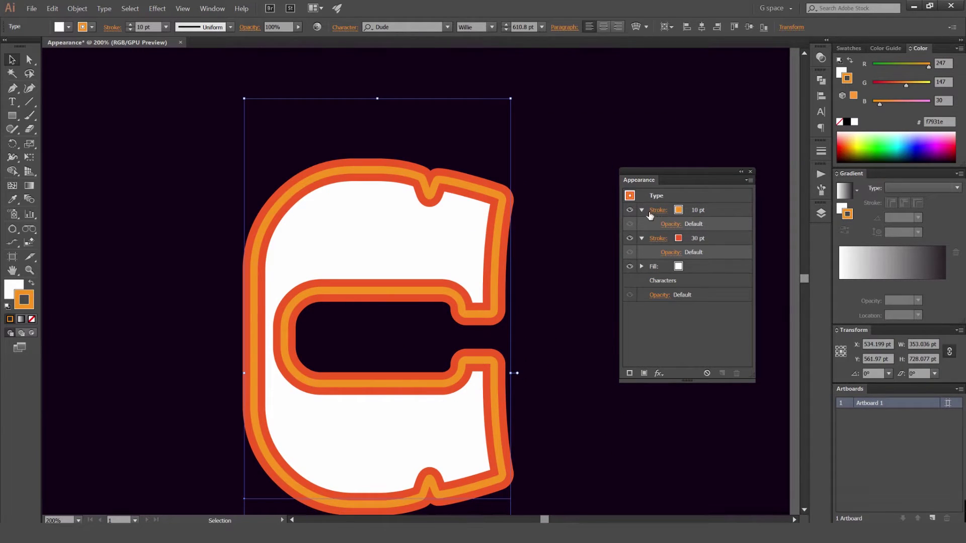
pyautogui.click(641, 211)
pyautogui.click(641, 224)
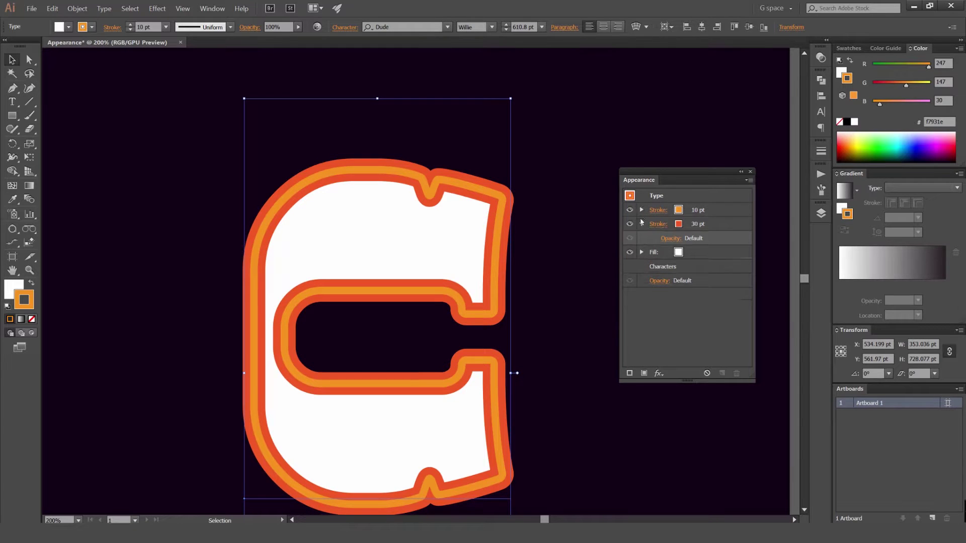
# - Toggle each stroke's visibility to compare them, then select the 10 pt orange stroke
pyautogui.click(642, 225)
pyautogui.click(698, 237)
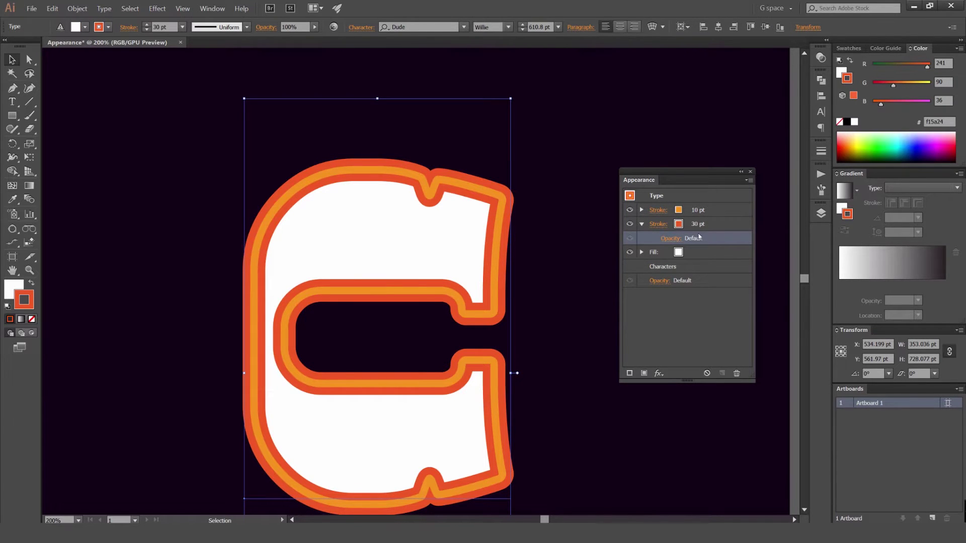
pyautogui.click(642, 223)
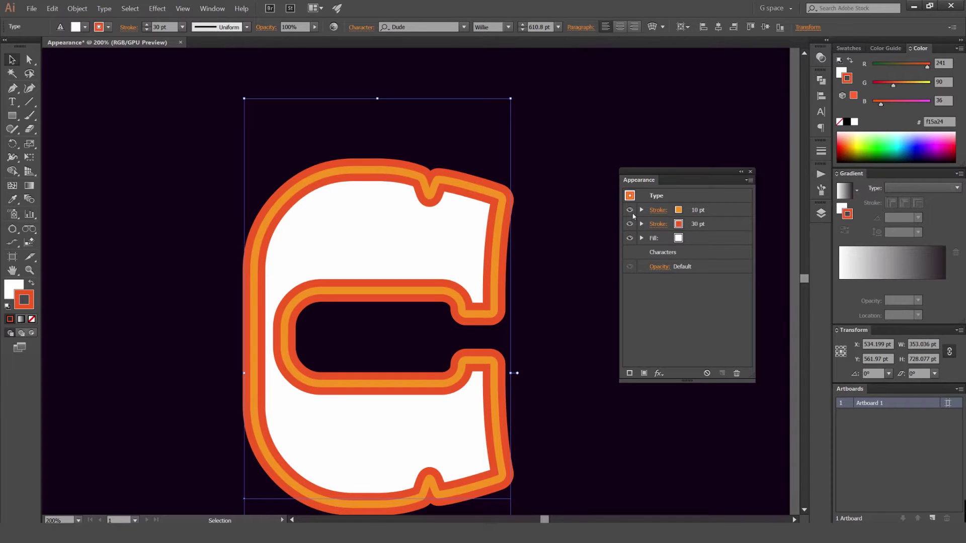
pyautogui.click(629, 210)
pyautogui.click(630, 224)
pyautogui.click(630, 224)
pyautogui.click(629, 210)
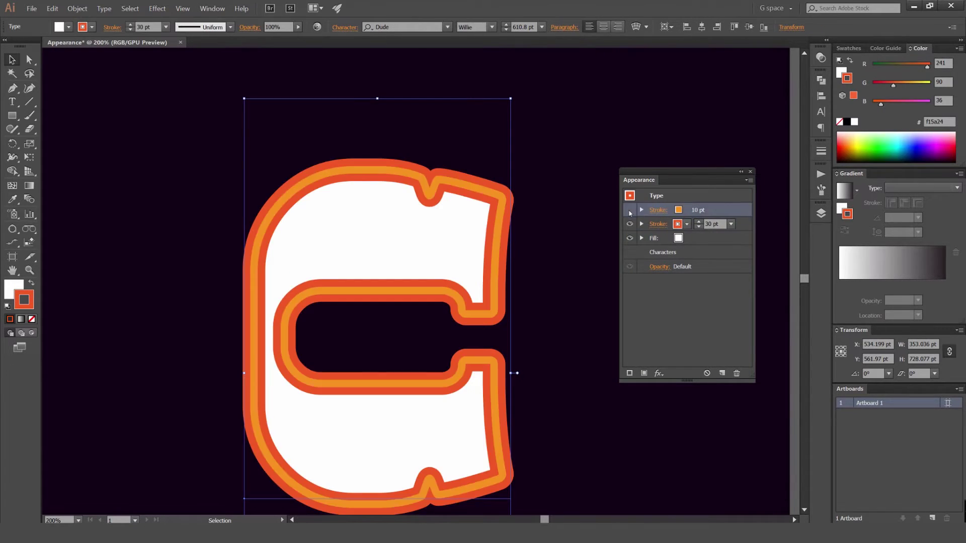
pyautogui.click(630, 210)
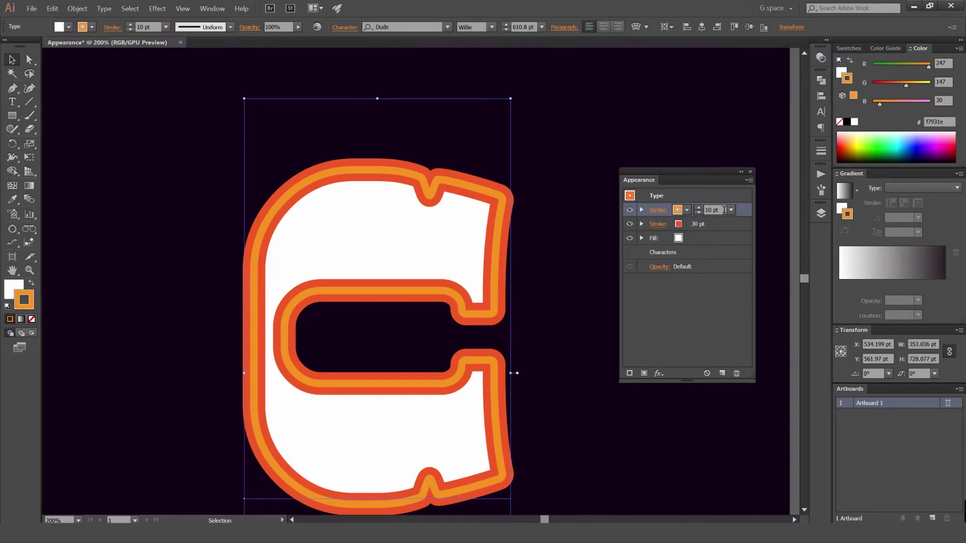
# - Drag the 30 pt red-orange Stroke row below the white Fill row and recentre the letter
pyautogui.moveTo(720, 228)
pyautogui.mouseDown()
pyautogui.moveTo(714, 245)
pyautogui.moveTo(727, 218)
pyautogui.mouseUp()
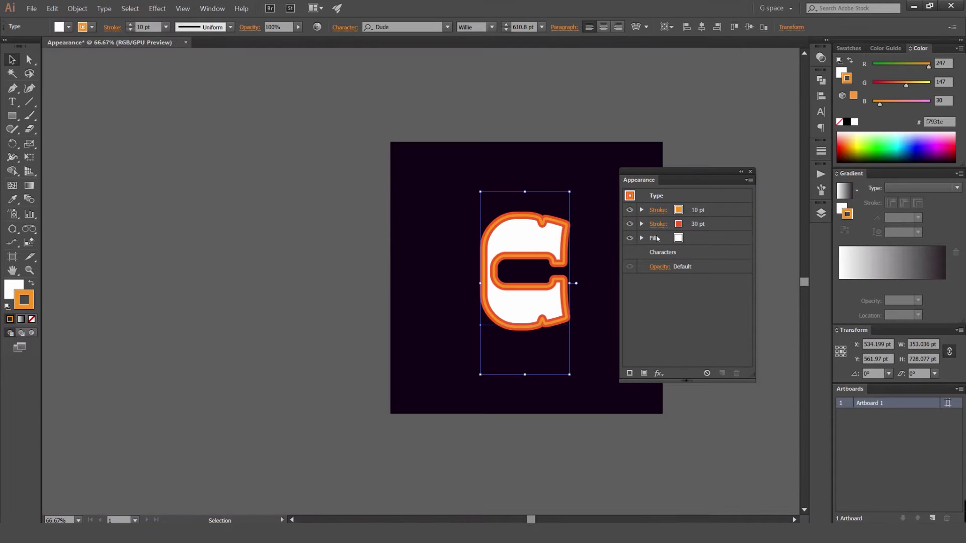
pyautogui.moveTo(711, 227)
pyautogui.mouseDown()
pyautogui.moveTo(724, 249)
pyautogui.moveTo(714, 245)
pyautogui.mouseUp()
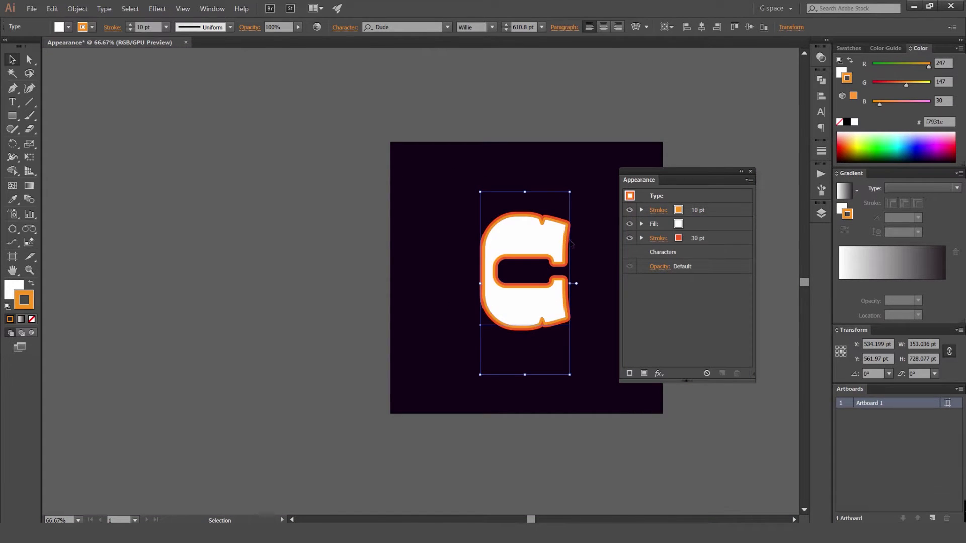
pyautogui.scroll(3, 571, 245)
pyautogui.moveTo(563, 229); pyautogui.dragTo(524, 231)
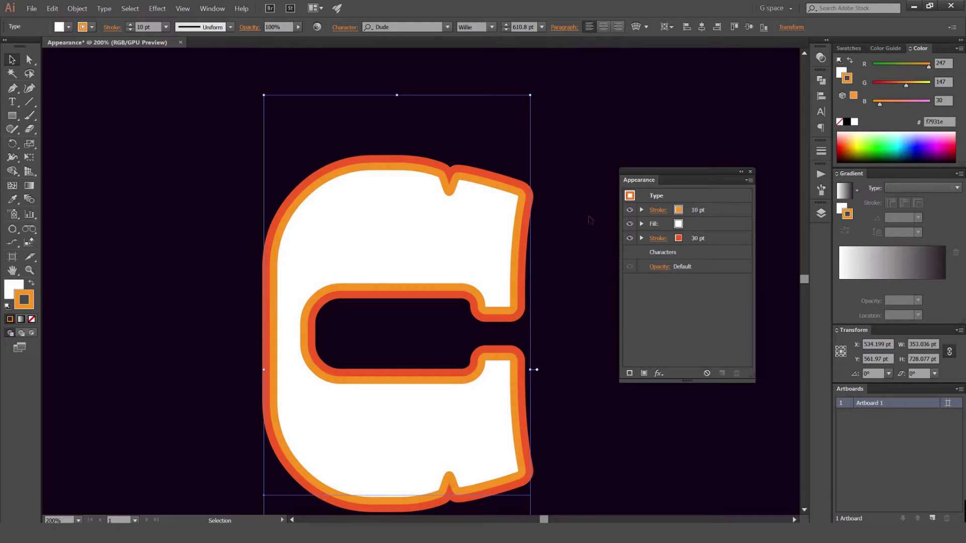
pyautogui.scroll(-3, 536, 183)
pyautogui.scroll(2, 547, 202)
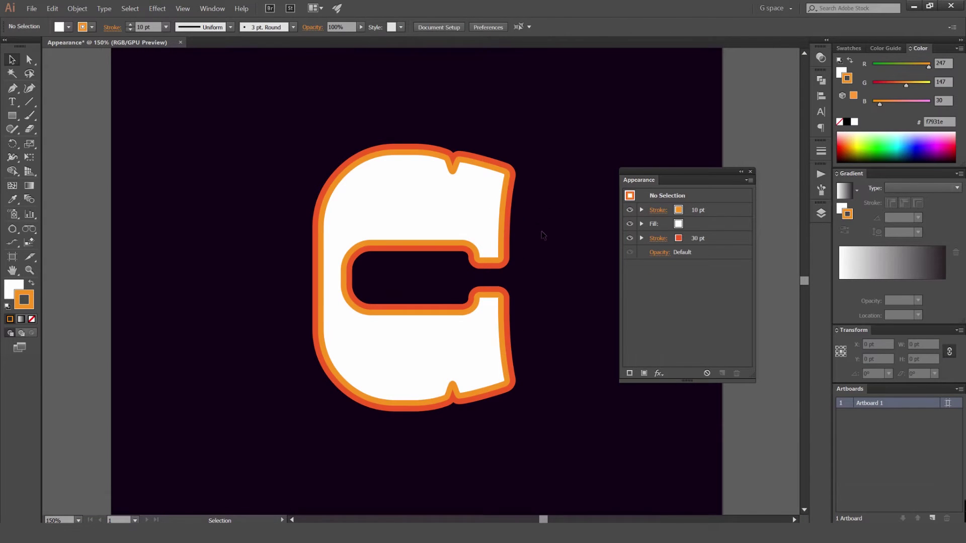
pyautogui.click(464, 205)
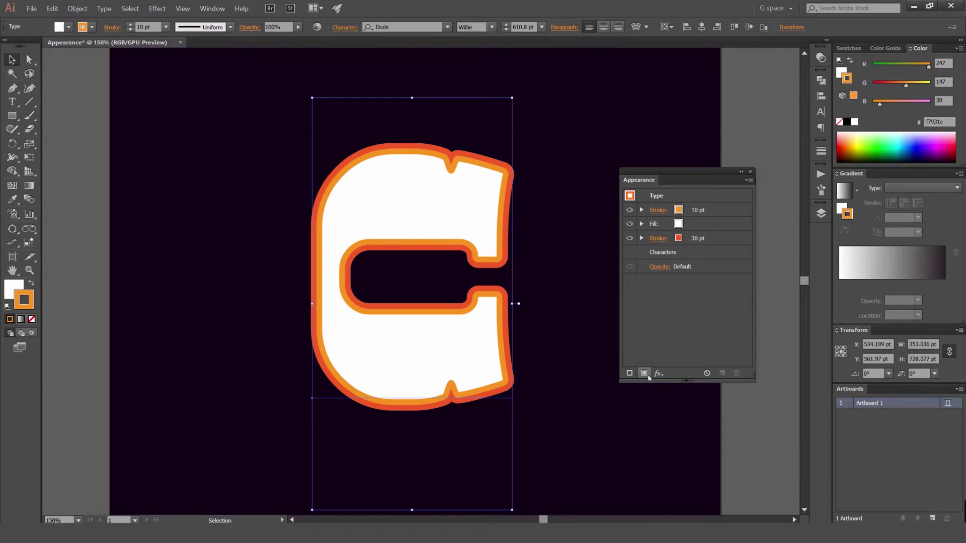
pyautogui.click(643, 373)
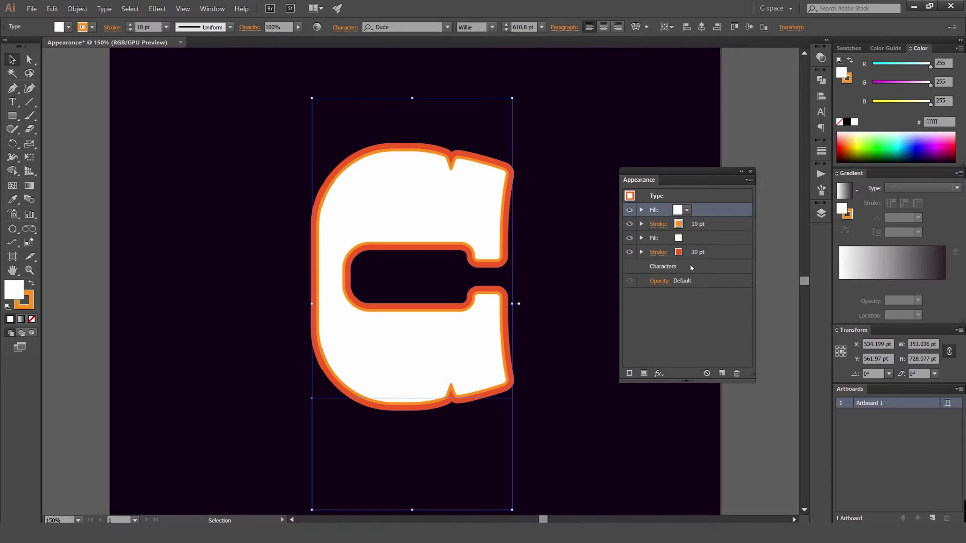
pyautogui.click(678, 210)
pyautogui.click(623, 230)
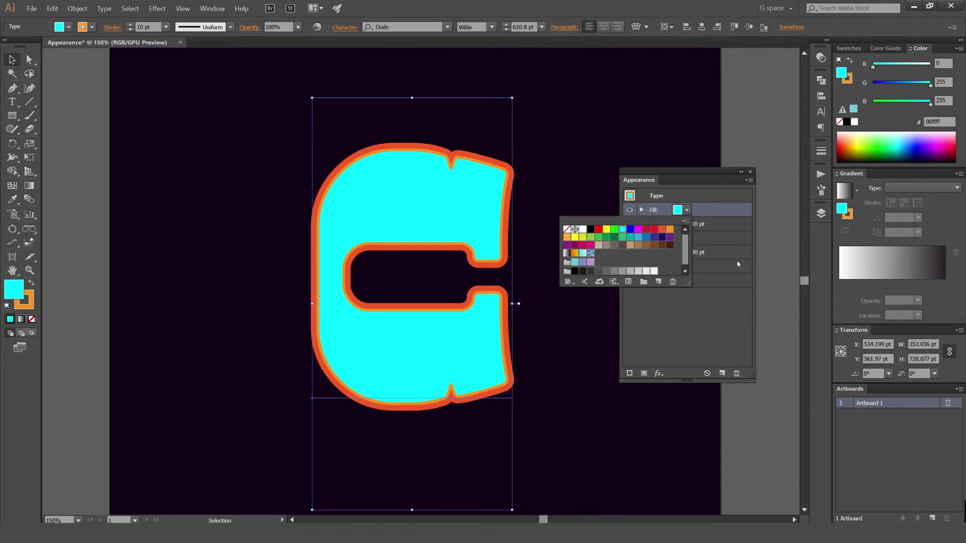
pyautogui.click(642, 210)
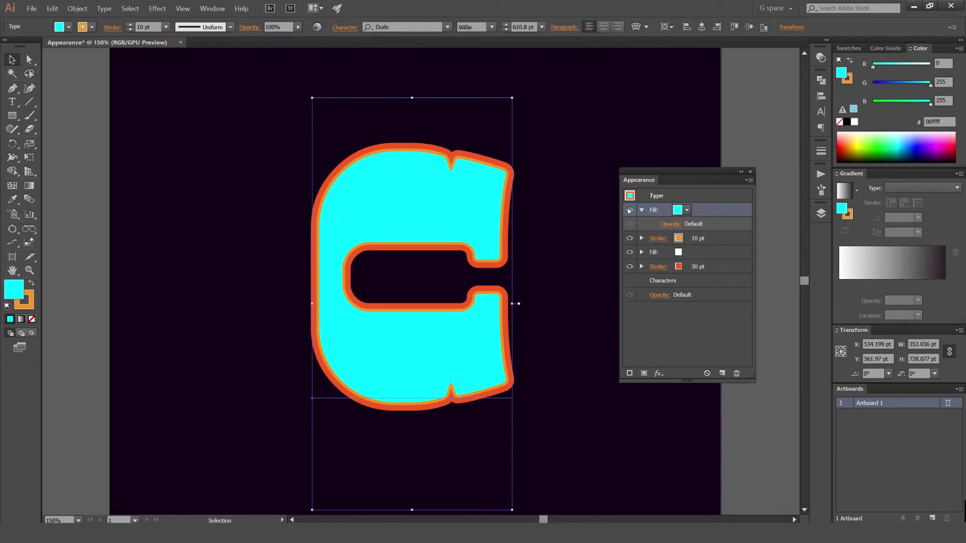
pyautogui.click(629, 209)
pyautogui.click(629, 210)
pyautogui.click(630, 210)
pyautogui.click(736, 374)
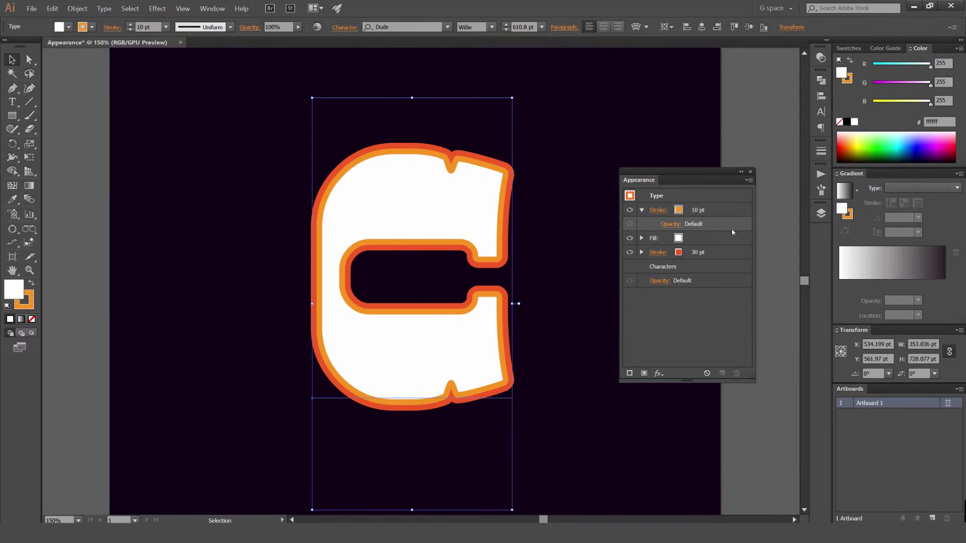
# - Add a Drop Shadow via fx > Stylize with preview on and Normal blend mode
pyautogui.click(658, 373)
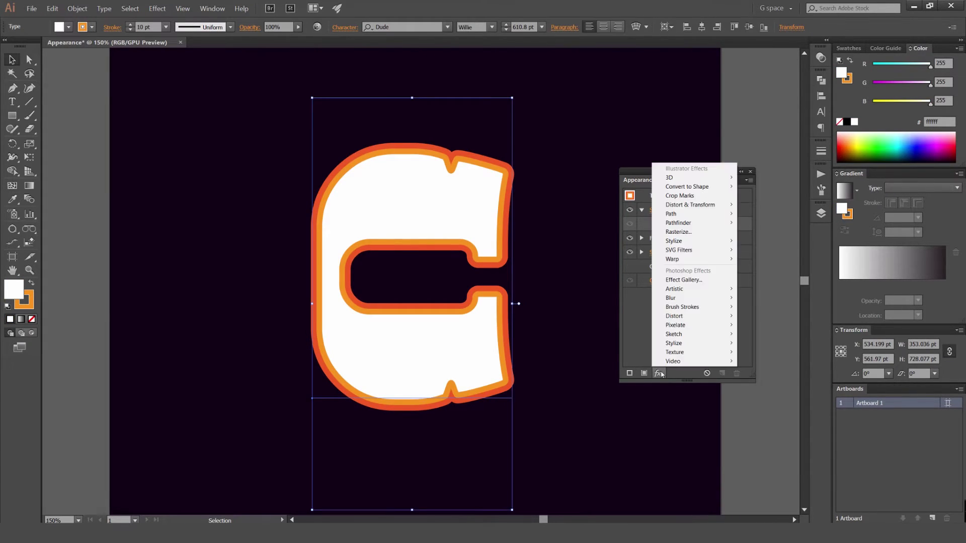
pyautogui.moveTo(692, 177)
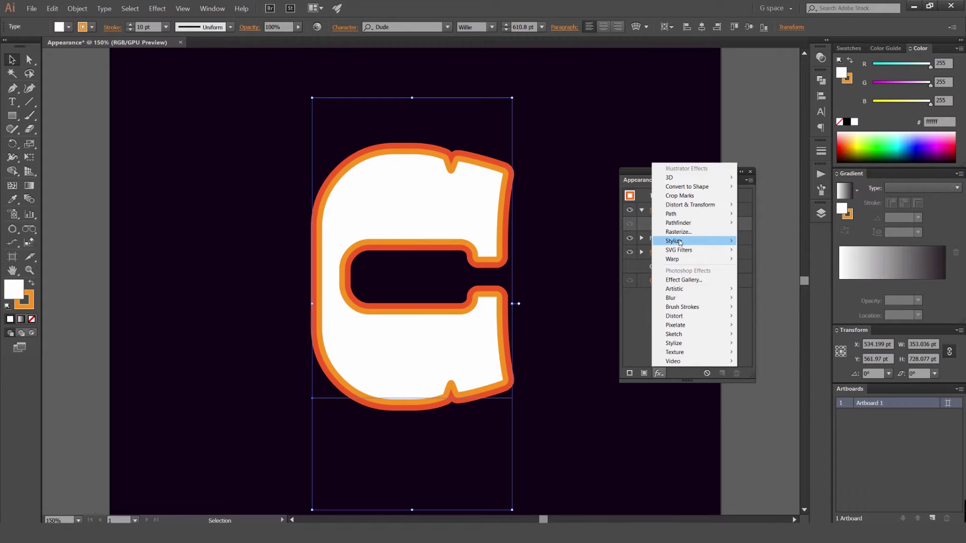
pyautogui.moveTo(679, 242)
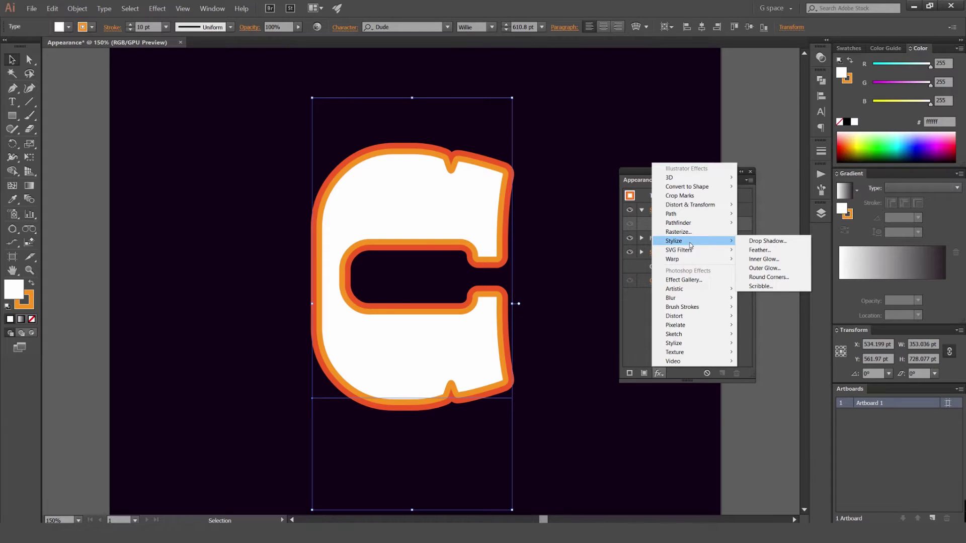
pyautogui.click(765, 242)
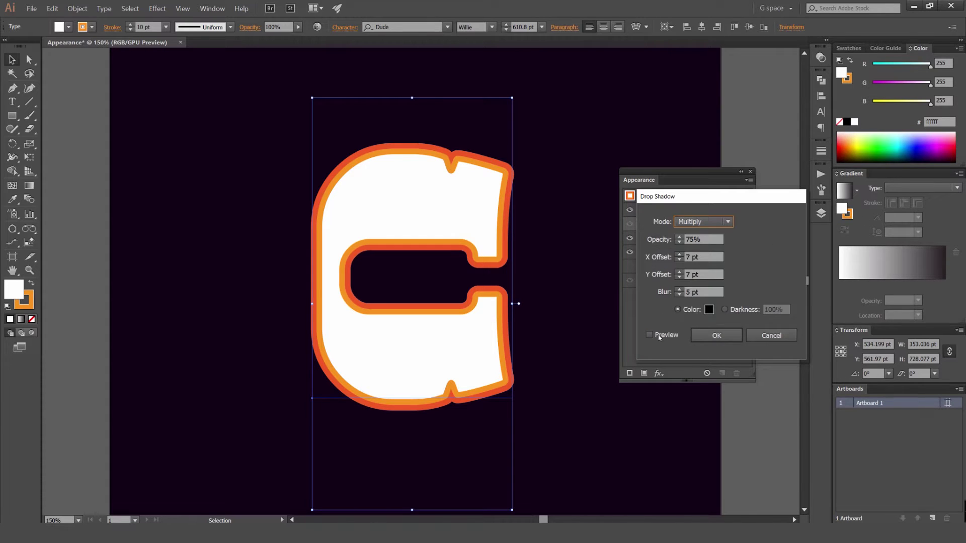
pyautogui.click(649, 335)
pyautogui.click(702, 222)
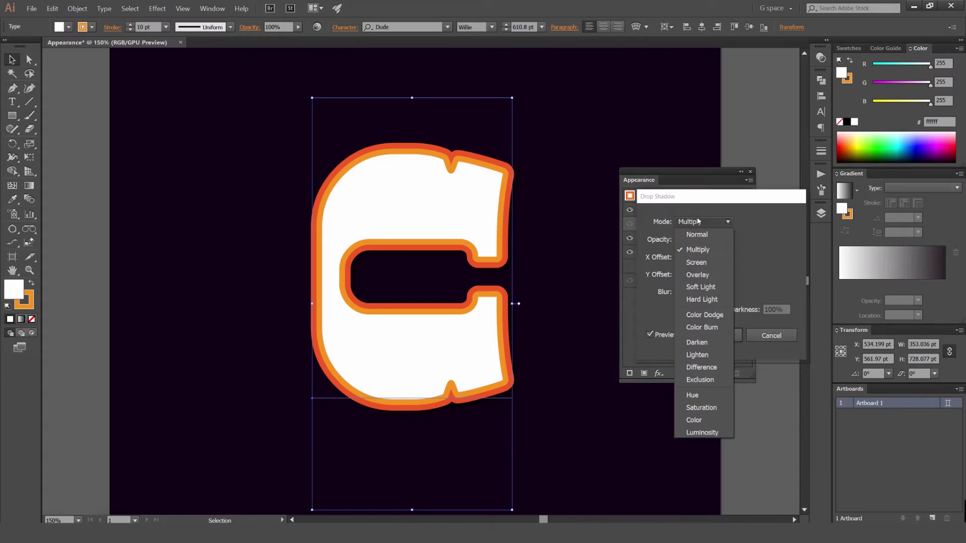
pyautogui.click(703, 227)
pyautogui.scroll(-14, 703, 224)
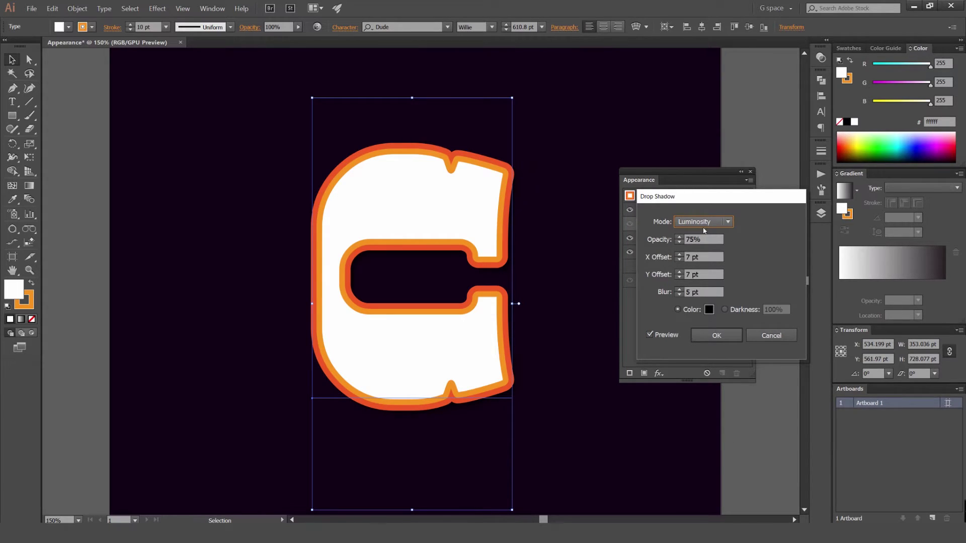
pyautogui.click(679, 237)
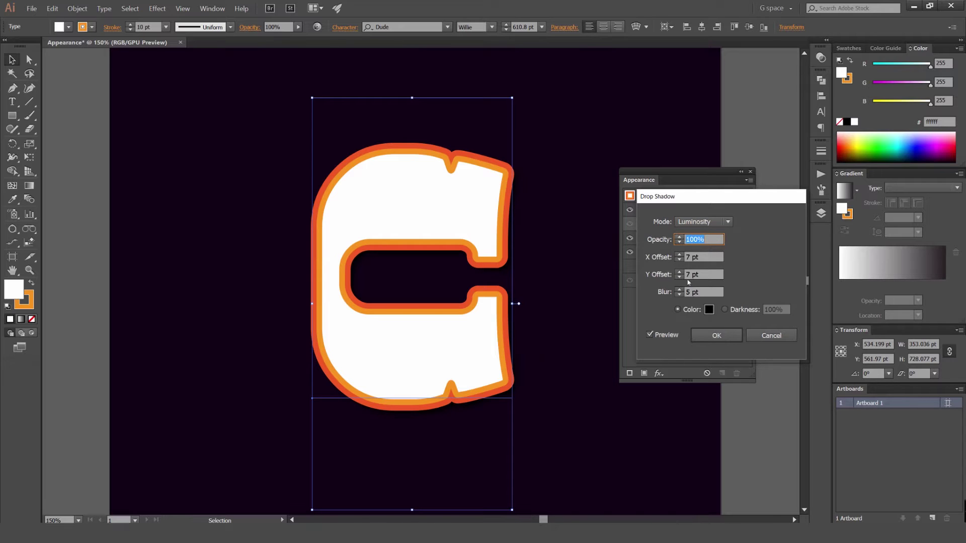
# - Set the shadow colour to the orange R=247 G=147 B=30 swatch
pyautogui.click(709, 310)
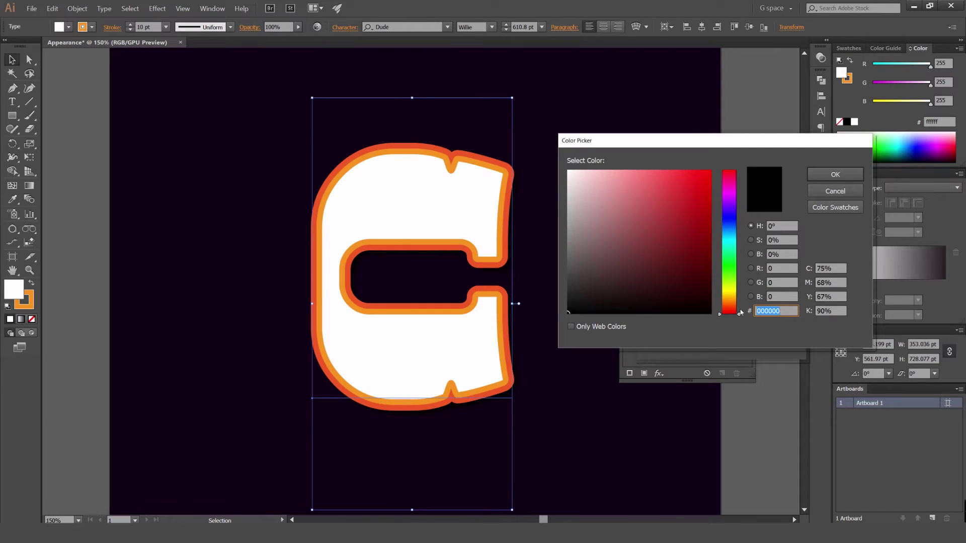
pyautogui.moveTo(734, 310); pyautogui.dragTo(734, 299)
pyautogui.click(832, 207)
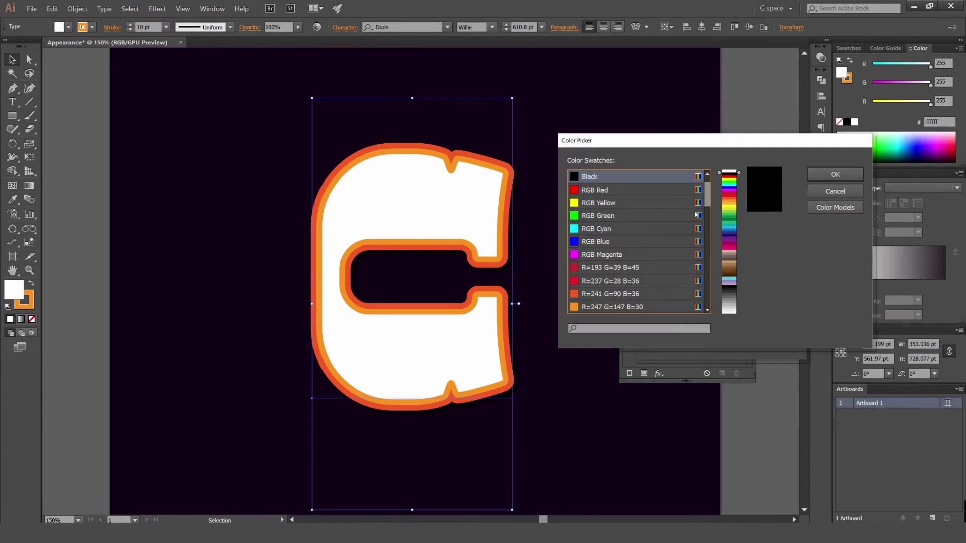
pyautogui.click(587, 304)
pyautogui.click(825, 172)
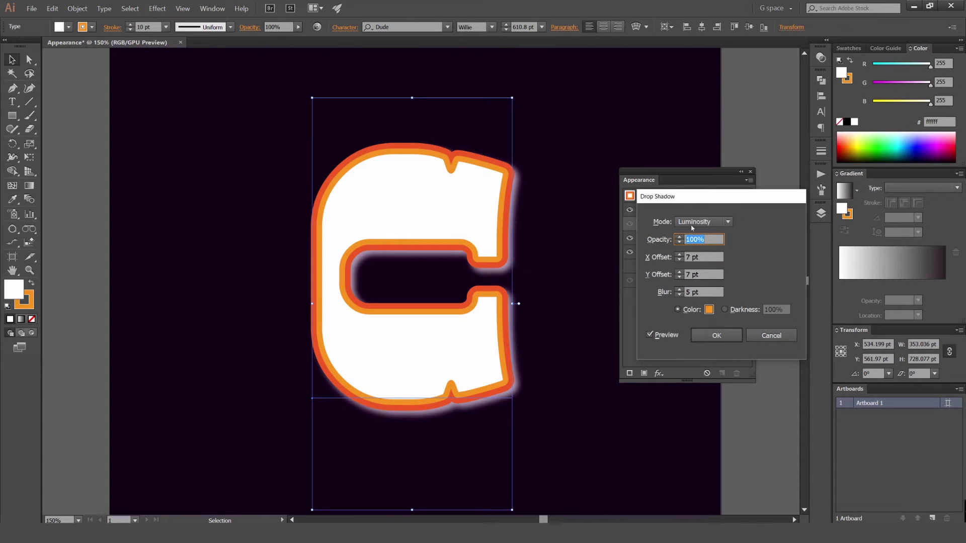
# - Set the shadow blur to 7 pt and its opacity to 30%
pyautogui.scroll(15, 692, 222)
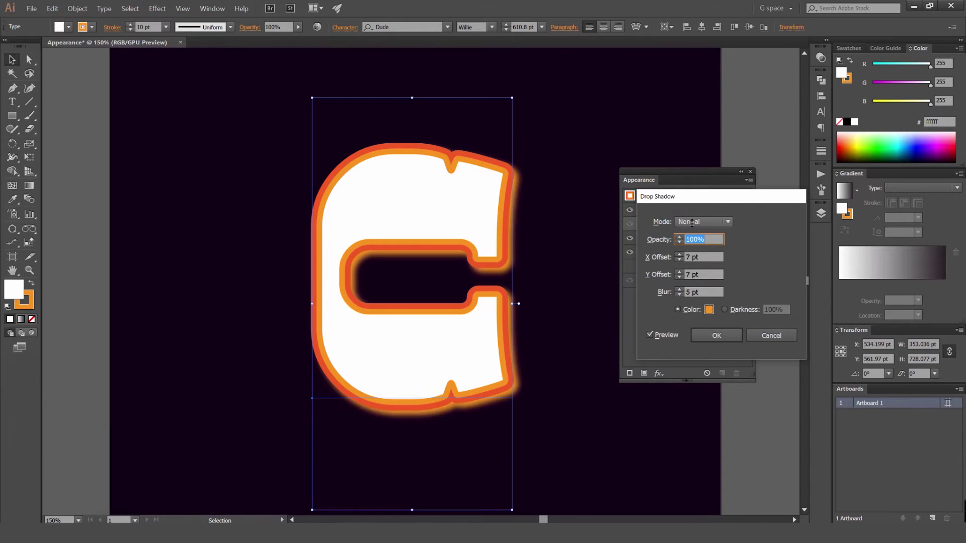
pyautogui.doubleClick(688, 292)
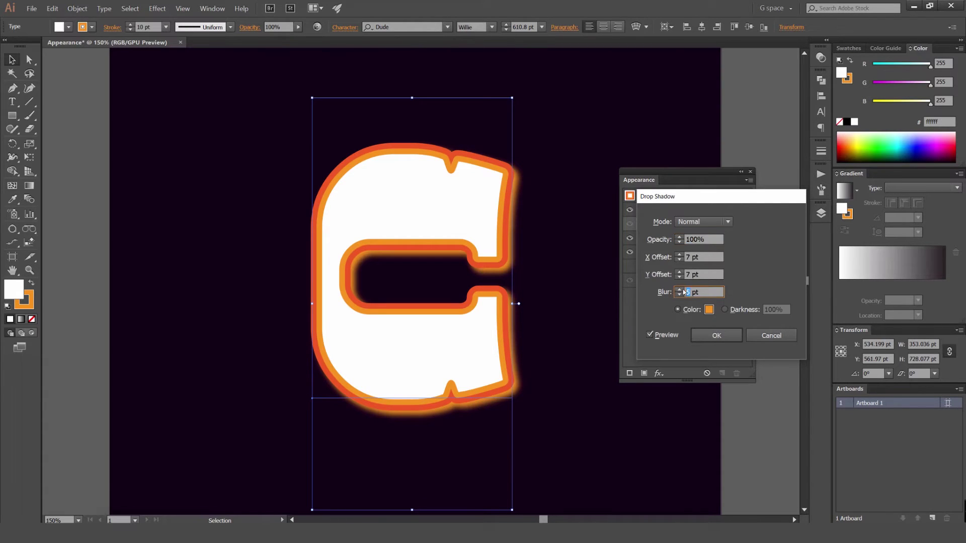
pyautogui.write('1')
pyautogui.hotkey('shift', 'Tab')
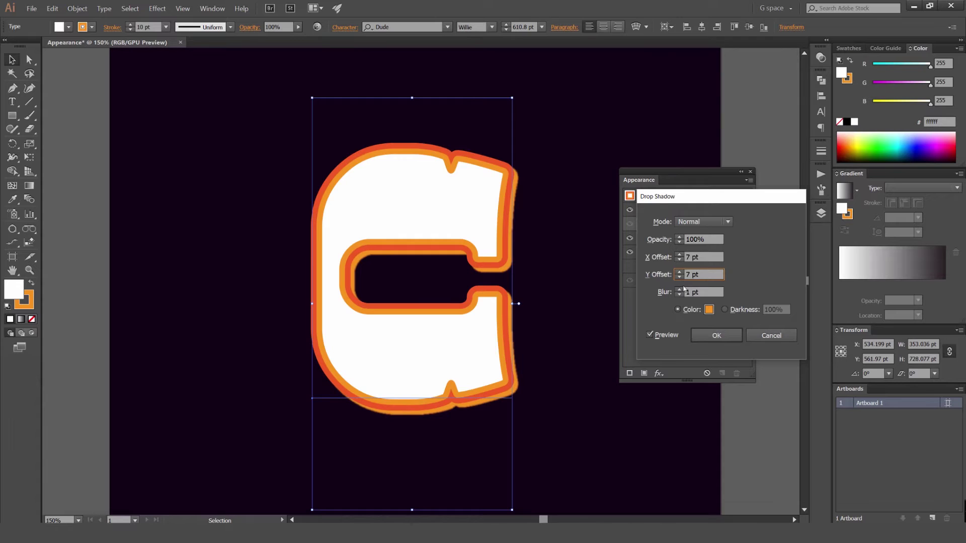
pyautogui.doubleClick(693, 292)
pyautogui.write('7')
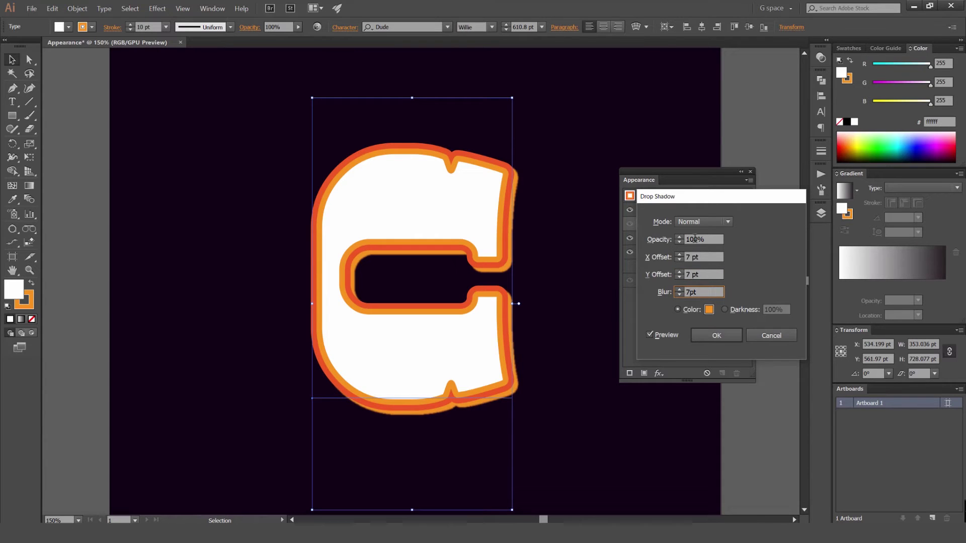
pyautogui.doubleClick(695, 238)
pyautogui.write('20')
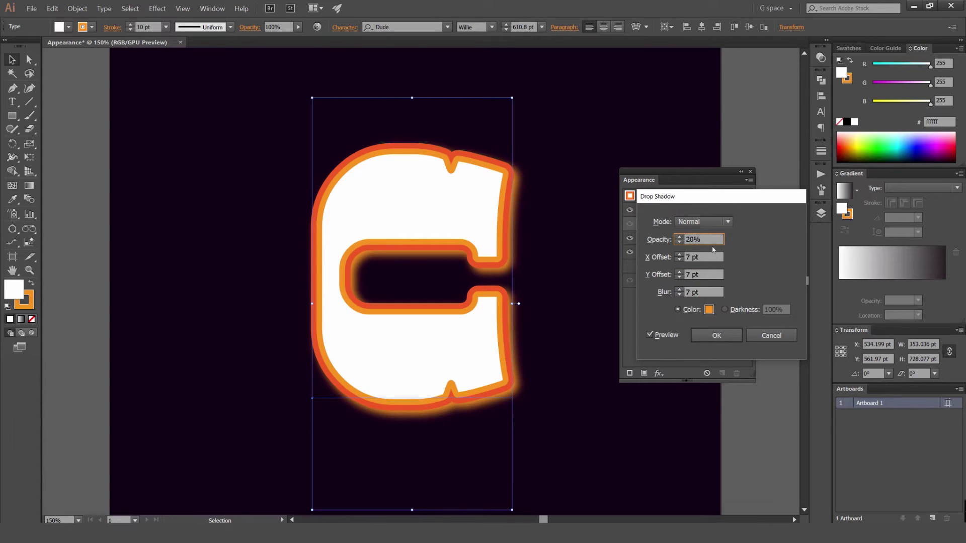
pyautogui.press('Tab')
pyautogui.doubleClick(692, 238)
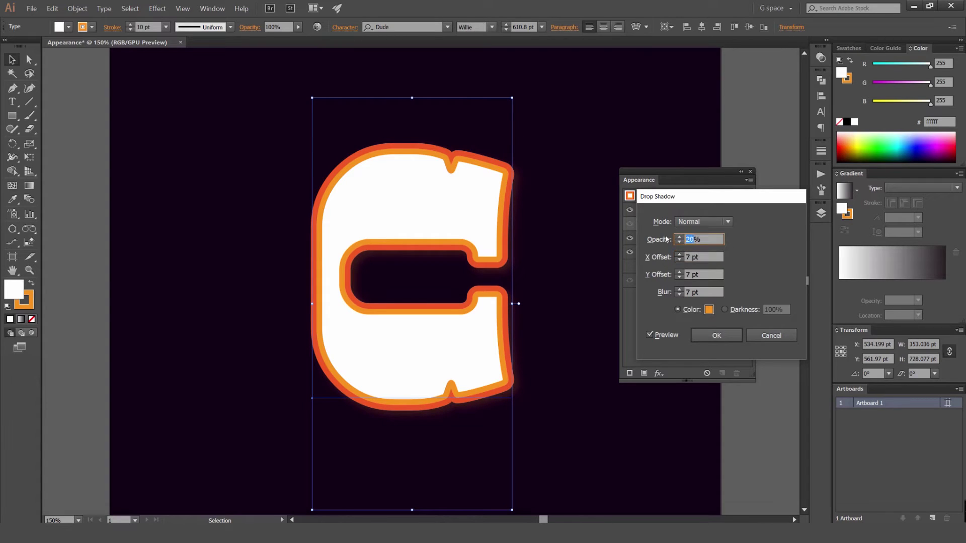
pyautogui.write('30')
pyautogui.press('Tab')
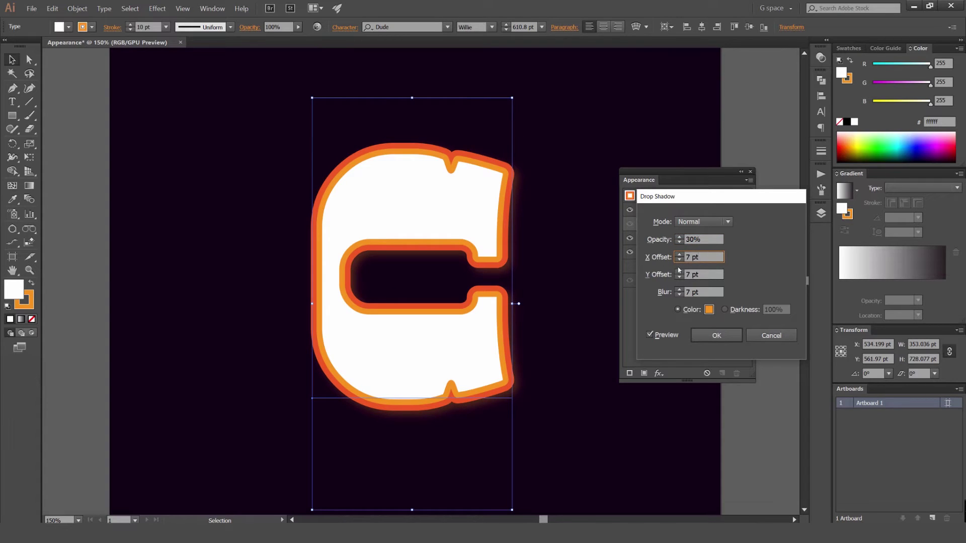
# - Set the shadow's X and Y offsets to 5 pt
pyautogui.click(679, 261)
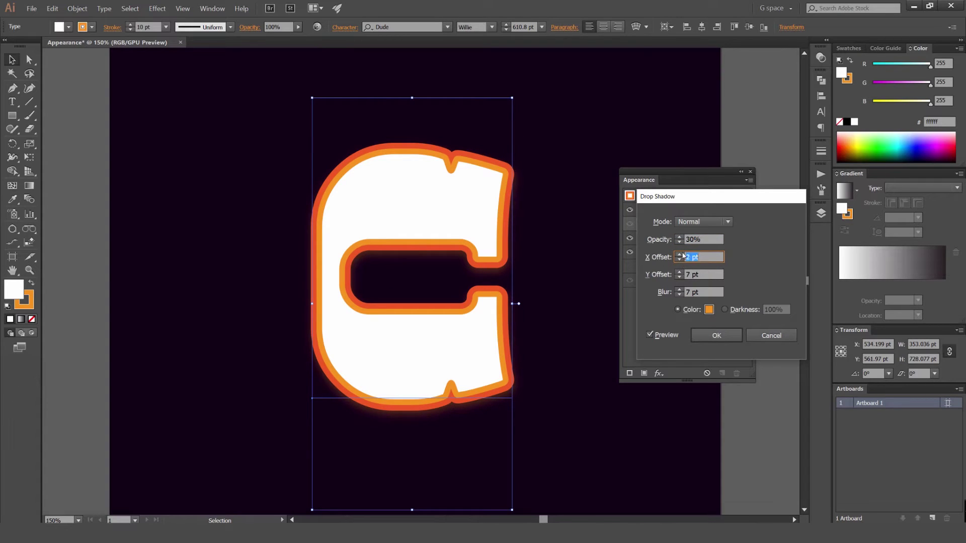
pyautogui.write('5')
pyautogui.press('Tab')
pyautogui.write('5')
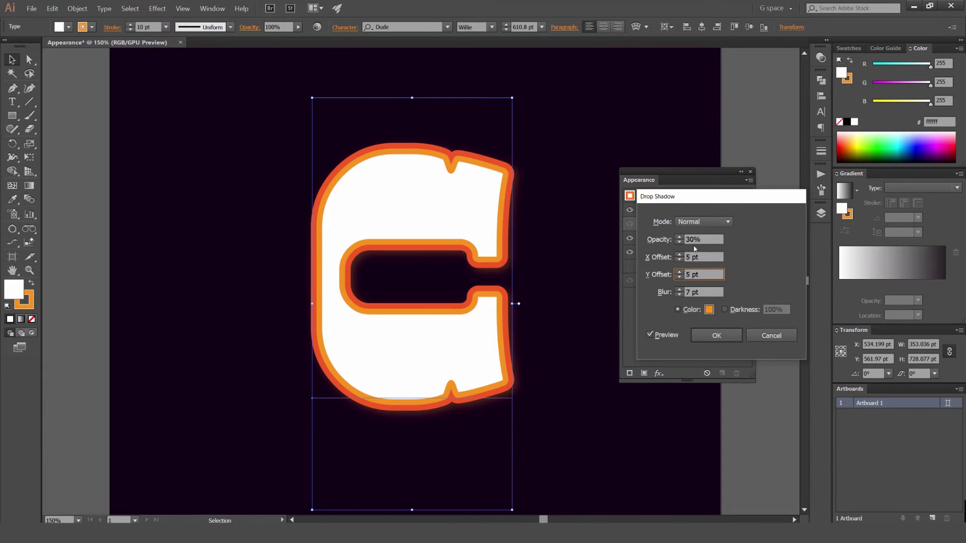
pyautogui.click(699, 336)
pyautogui.click(593, 276)
pyautogui.scroll(-3, 590, 264)
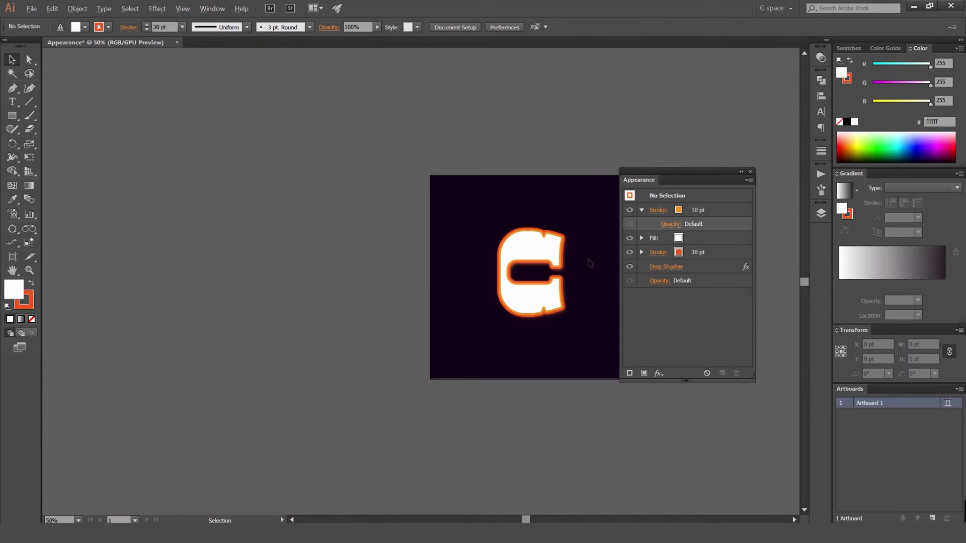
pyautogui.scroll(8, 596, 254)
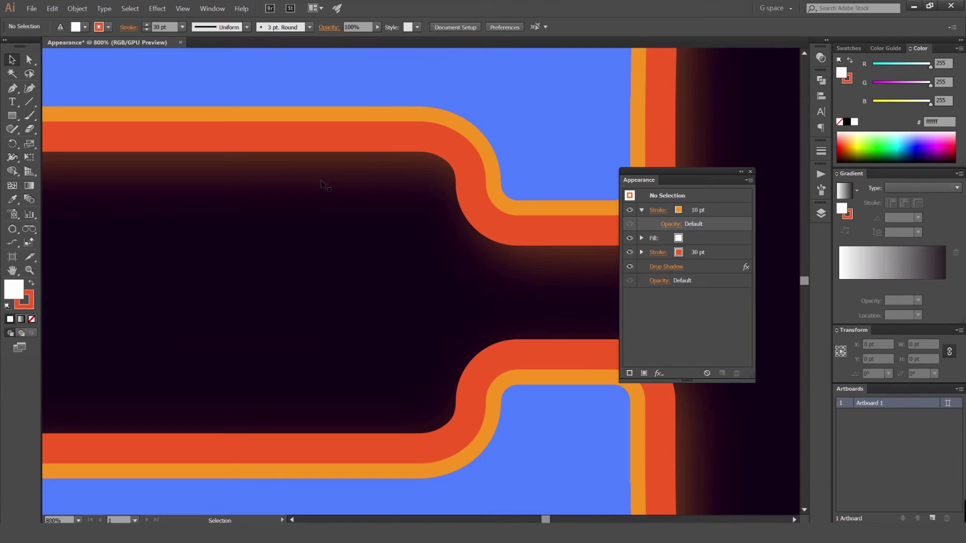
pyautogui.scroll(-6, 376, 182)
pyautogui.moveTo(505, 210); pyautogui.dragTo(561, 260)
pyautogui.scroll(-2, 561, 260)
pyautogui.moveTo(508, 211)
pyautogui.mouseDown()
pyautogui.moveTo(390, 189)
pyautogui.moveTo(508, 222)
pyautogui.mouseUp()
pyautogui.scroll(1, 467, 229)
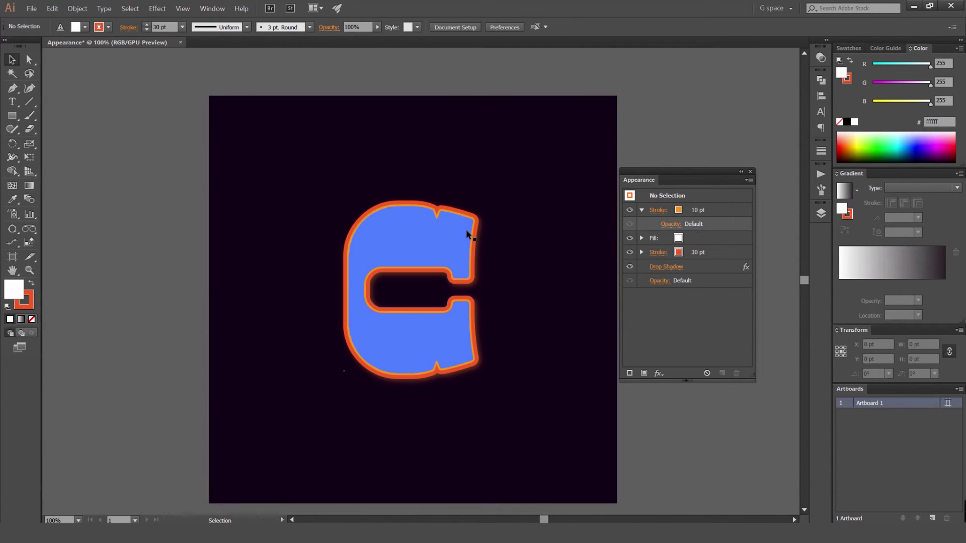
pyautogui.click(442, 237)
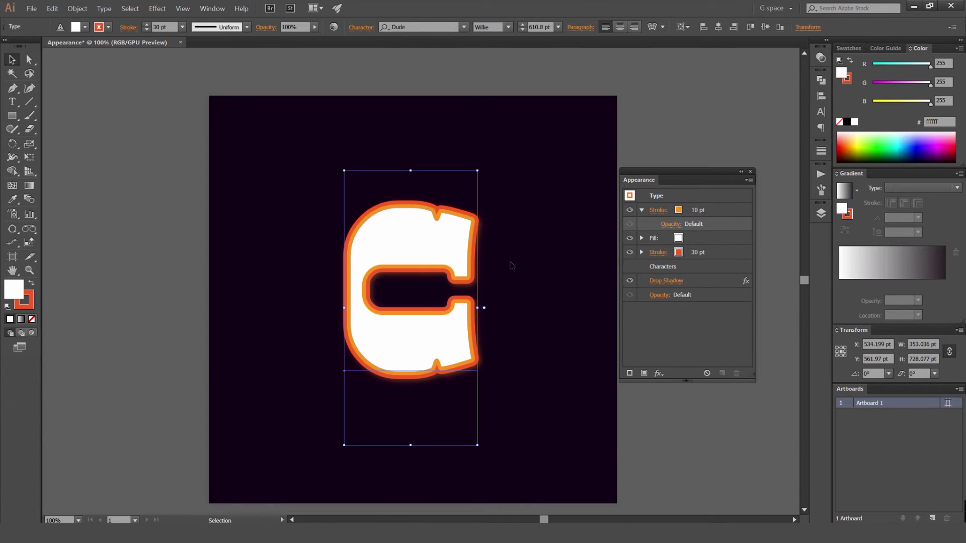
pyautogui.click(544, 273)
pyautogui.scroll(1, 455, 269)
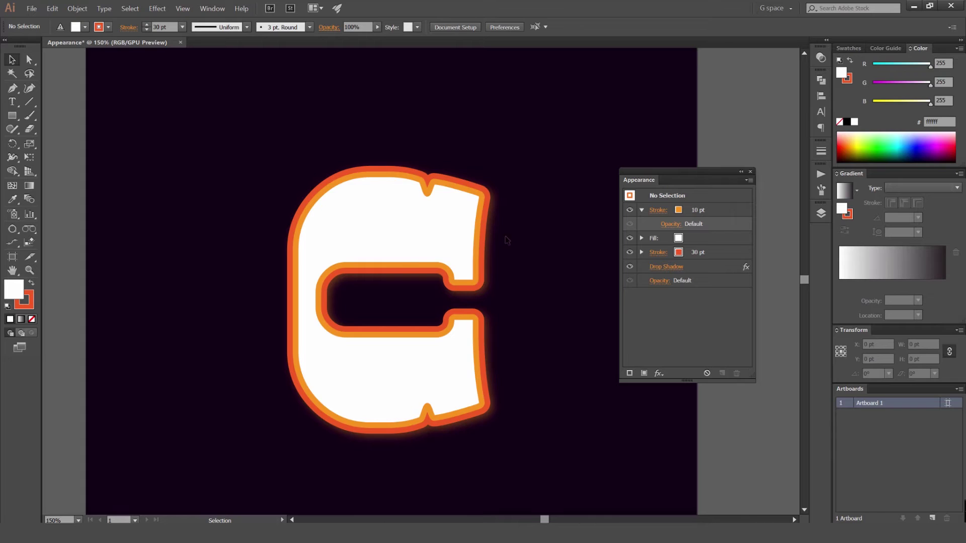
pyautogui.hotkey('ctrl', 'a')
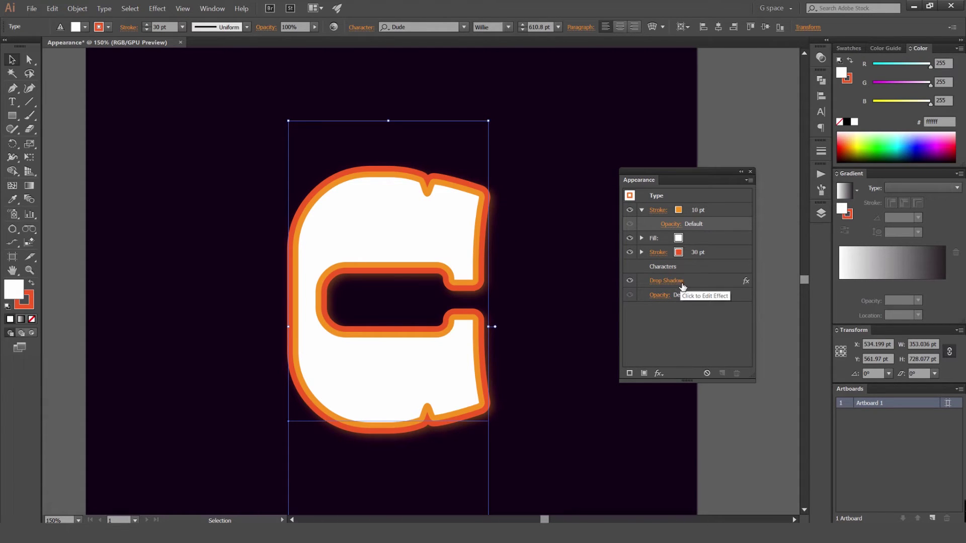
# - Reopen the letter's Drop Shadow settings, preview them, and cancel without changes
pyautogui.click(712, 282)
pyautogui.doubleClick(712, 283)
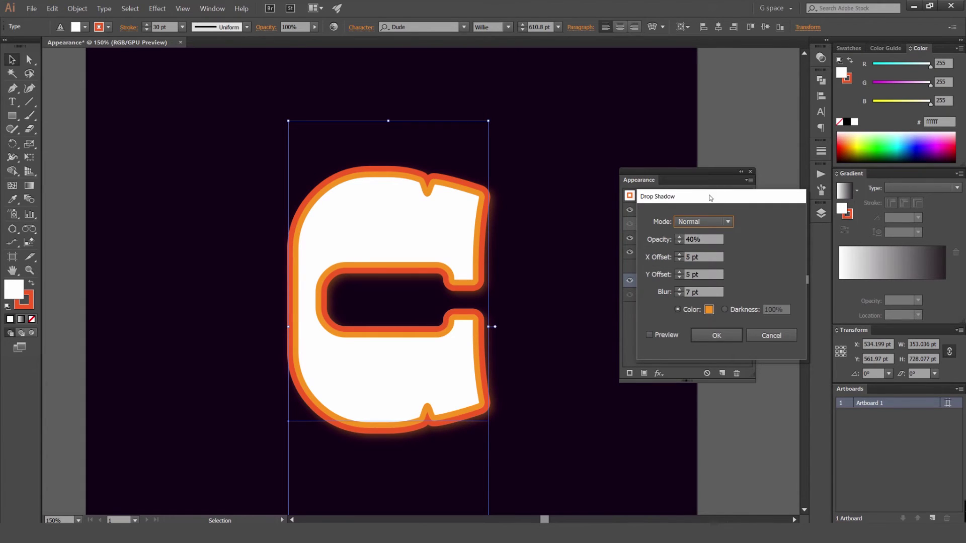
pyautogui.moveTo(712, 195); pyautogui.dragTo(628, 180)
pyautogui.click(566, 320)
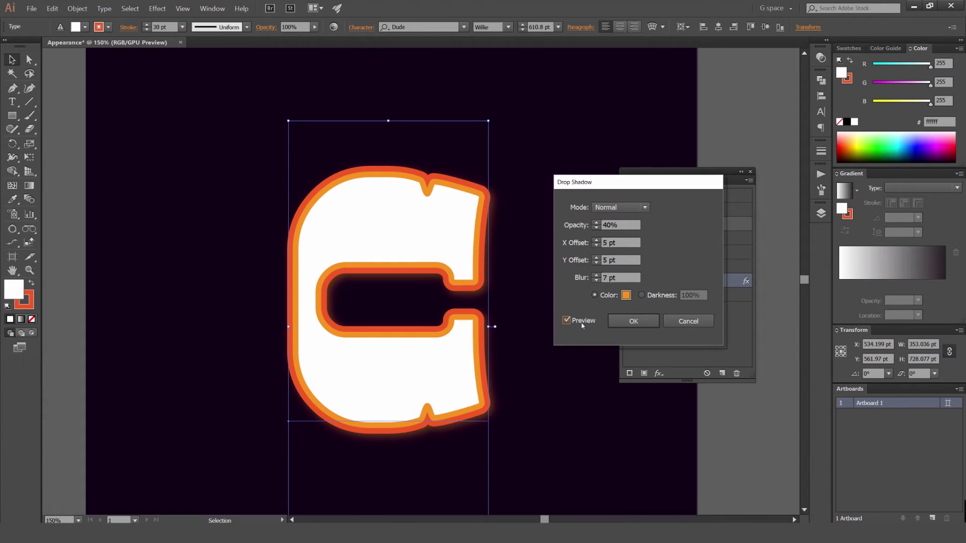
pyautogui.click(687, 321)
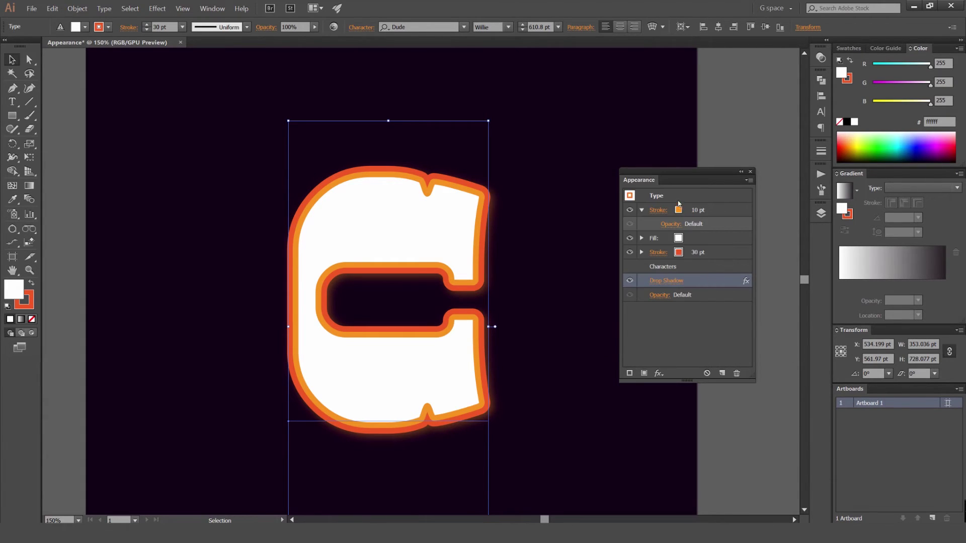
# - Deselect to preview the glow, show the swatch palette, and reselect the letter C
pyautogui.click(582, 197)
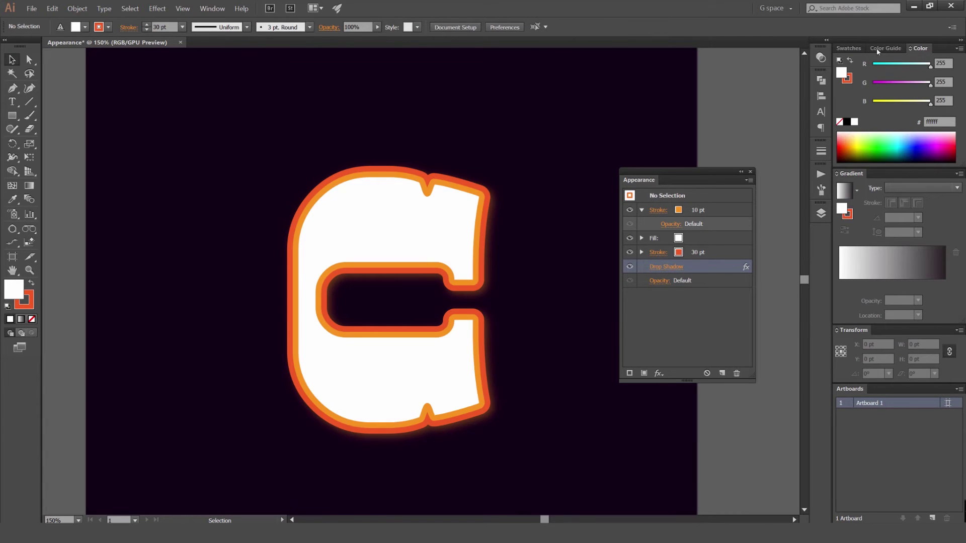
pyautogui.click(848, 47)
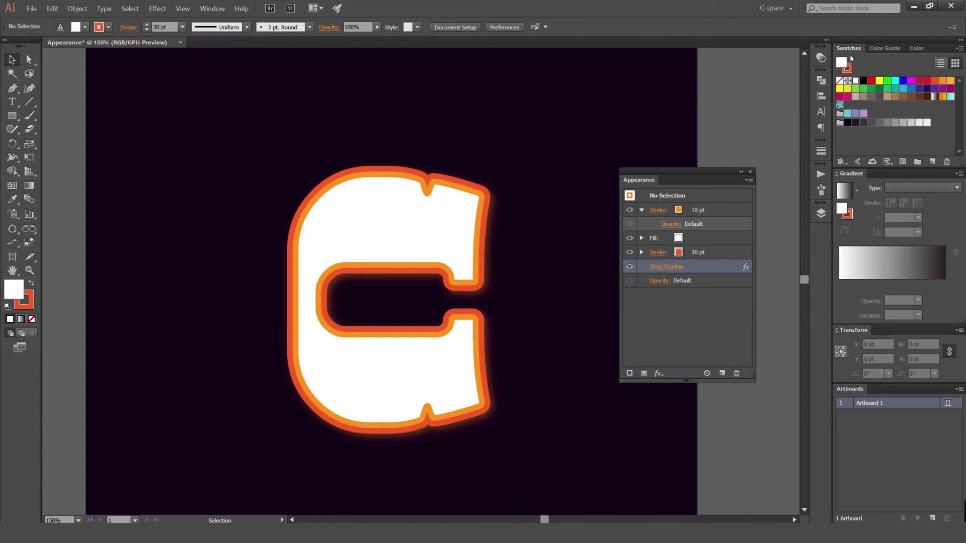
pyautogui.click(420, 211)
pyautogui.click(545, 135)
pyautogui.click(468, 201)
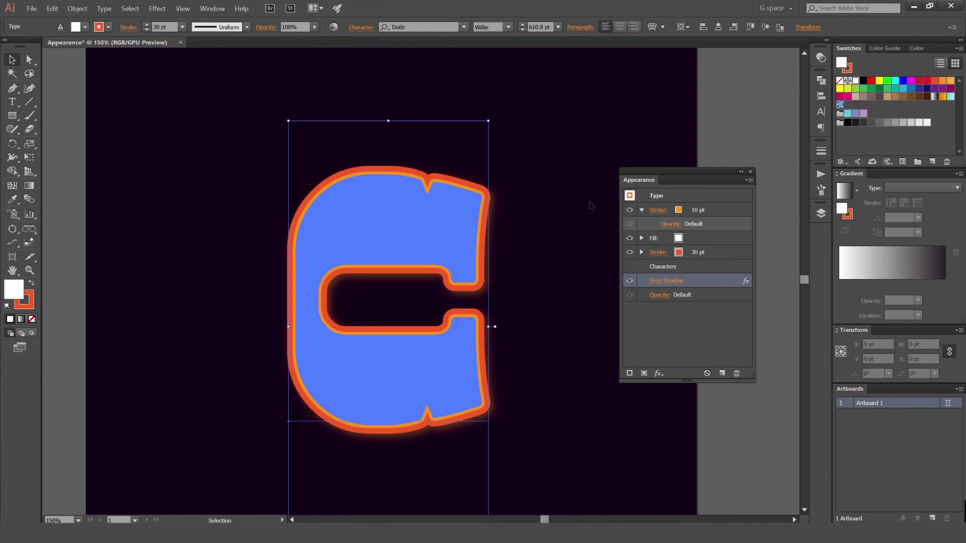
# - Hide the 10 pt orange stroke, the fill and the 30 pt red stroke, then show them again
pyautogui.click(629, 210)
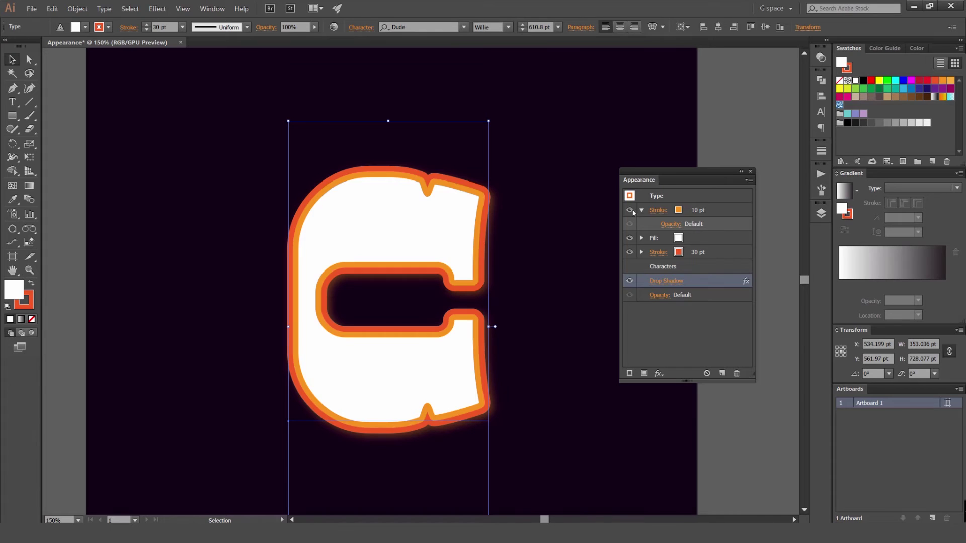
pyautogui.click(629, 238)
pyautogui.click(629, 252)
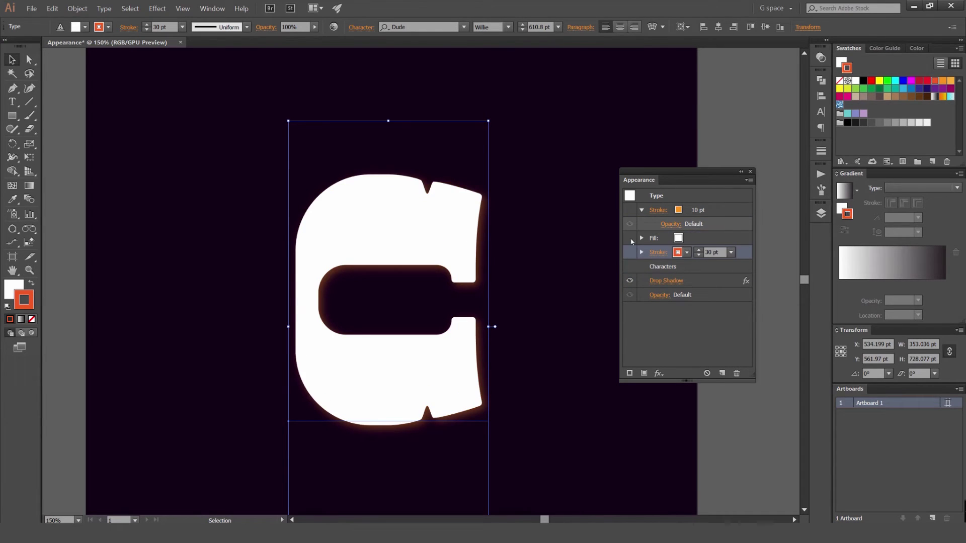
pyautogui.click(629, 237)
pyautogui.click(629, 252)
pyautogui.click(629, 210)
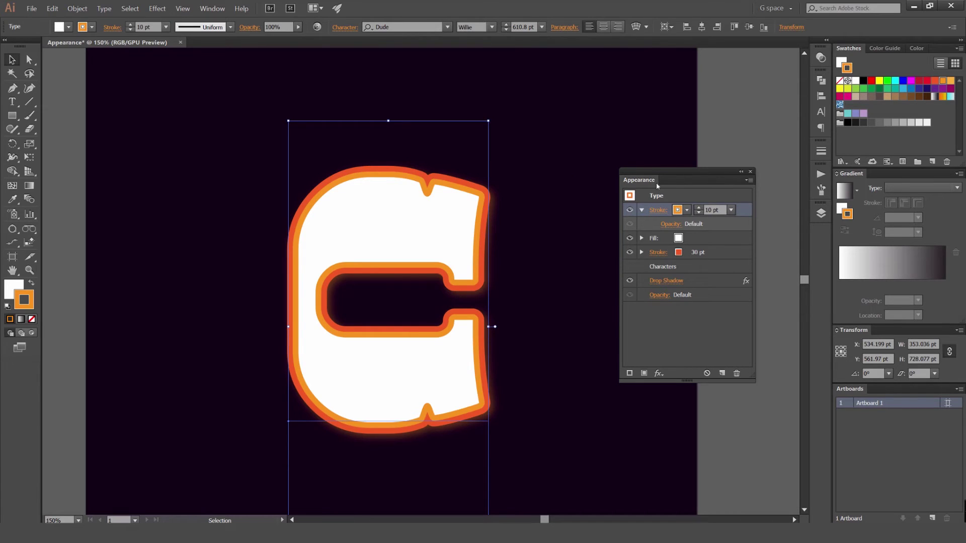
# - Deselect the letter and zoom out to see the whole artboard
pyautogui.click(558, 188)
pyautogui.scroll(-3, 559, 188)
pyautogui.scroll(3, 549, 196)
pyautogui.moveTo(545, 204)
pyautogui.mouseDown()
pyautogui.moveTo(553, 207)
pyautogui.moveTo(547, 195)
pyautogui.mouseUp()
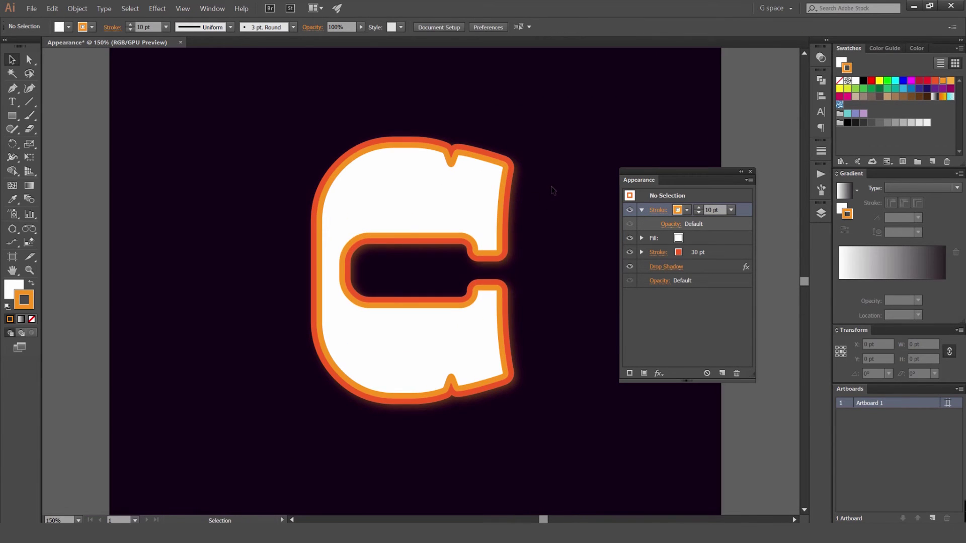
pyautogui.hotkey('ctrl', '-')
pyautogui.hotkey('ctrl', '-')
pyautogui.click(433, 194)
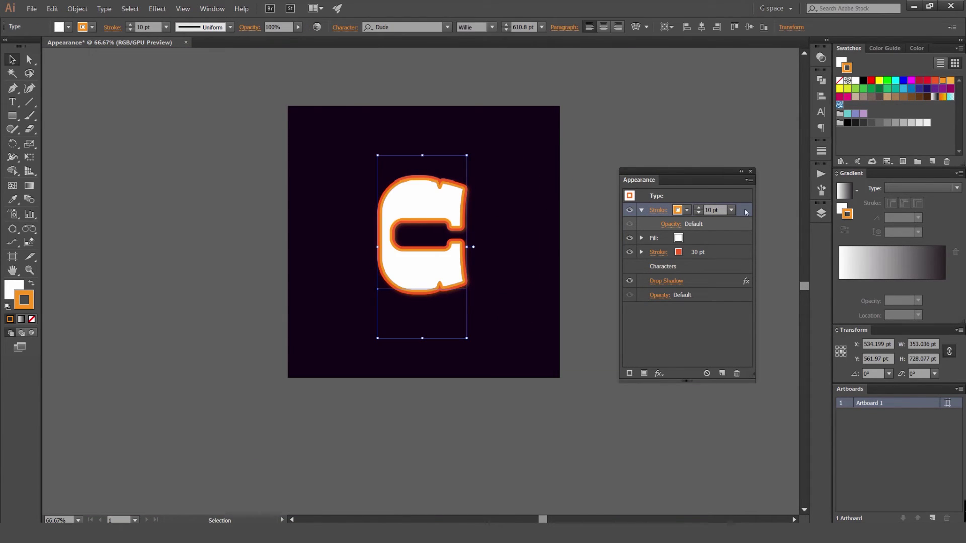
pyautogui.click(749, 180)
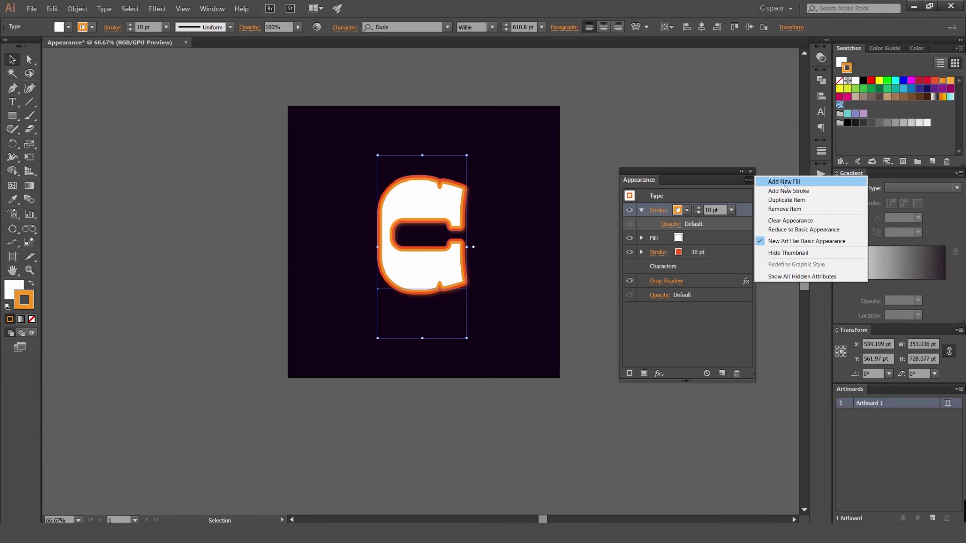
pyautogui.click(785, 223)
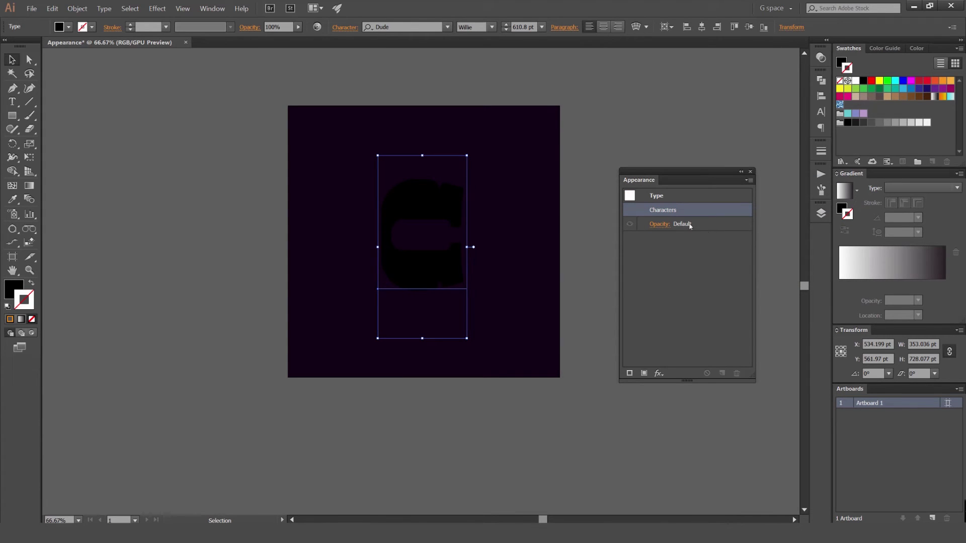
pyautogui.scroll(1, 409, 237)
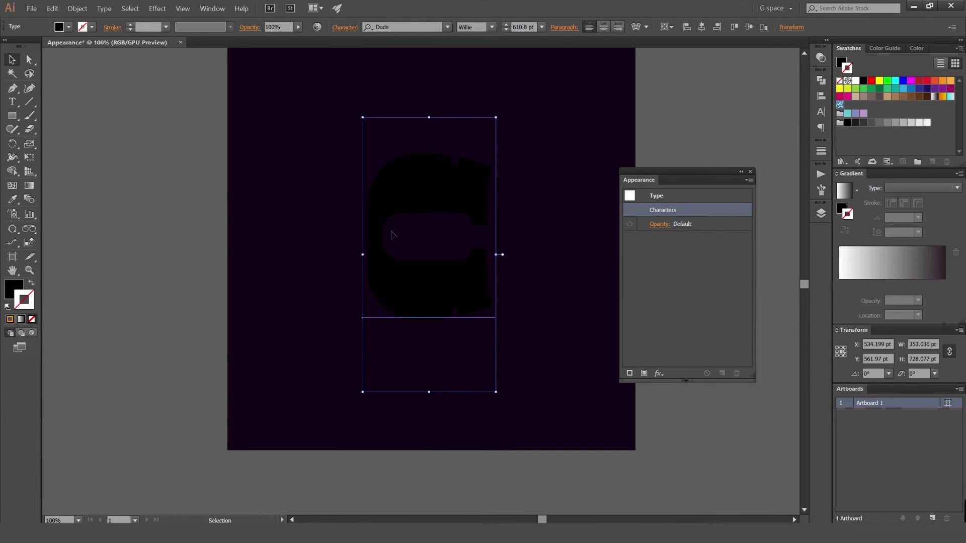
pyautogui.hotkey('ctrl', 'z')
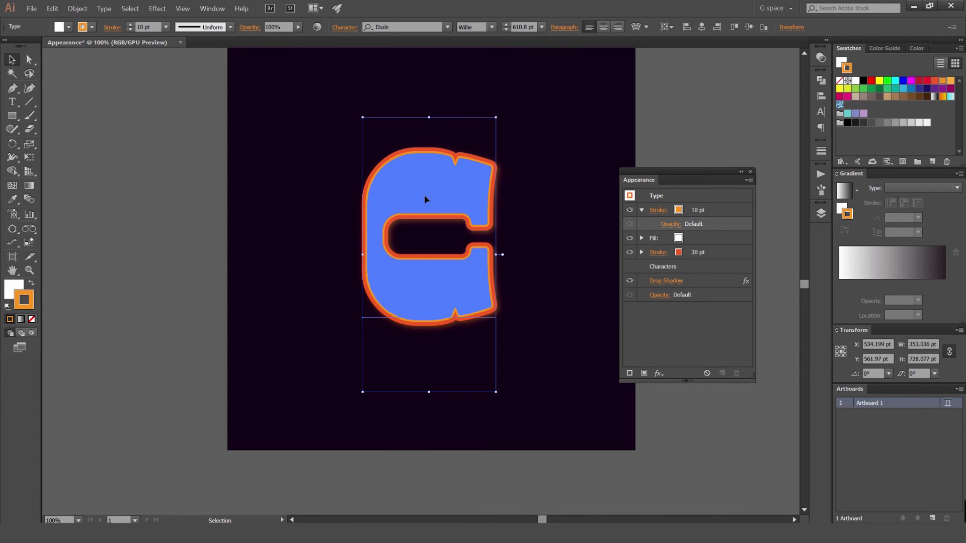
pyautogui.click(748, 180)
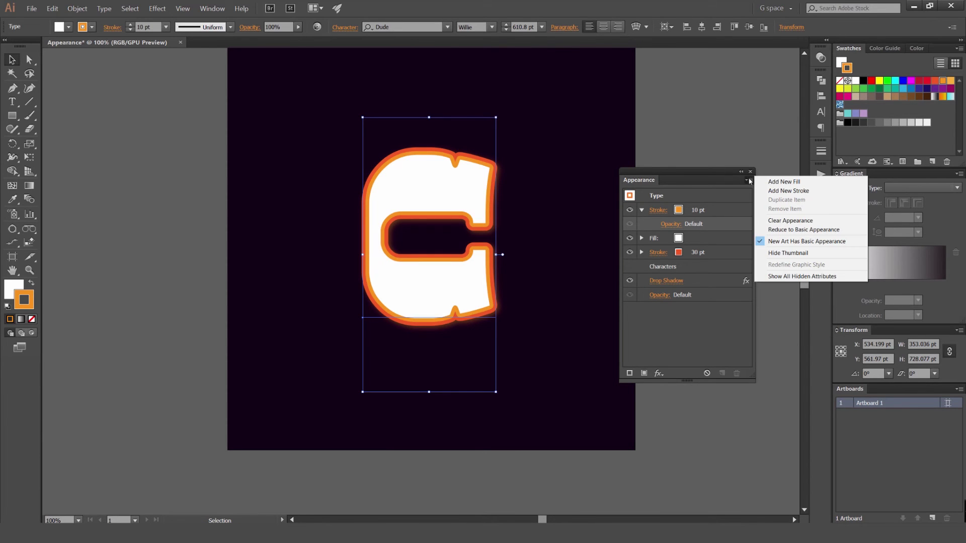
pyautogui.click(796, 230)
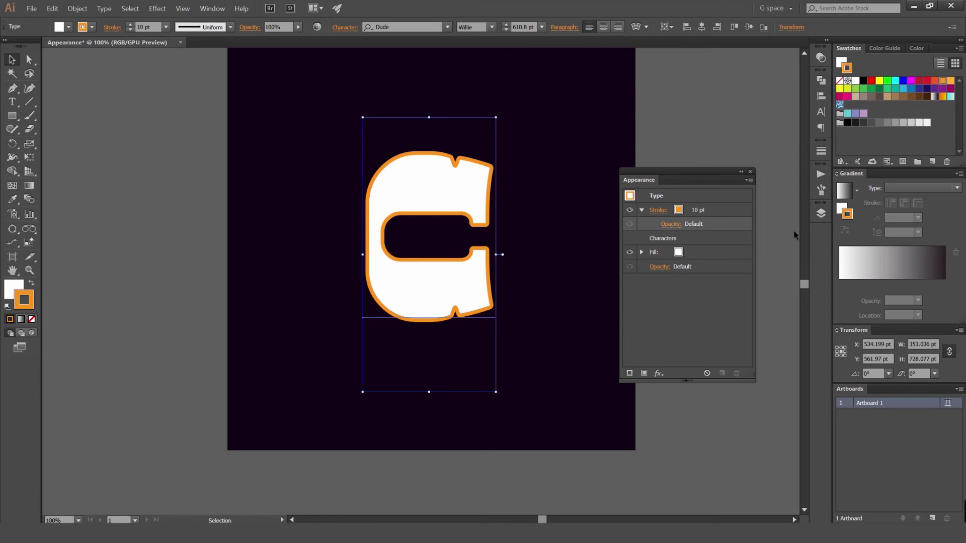
pyautogui.hotkey('ctrl', 'z')
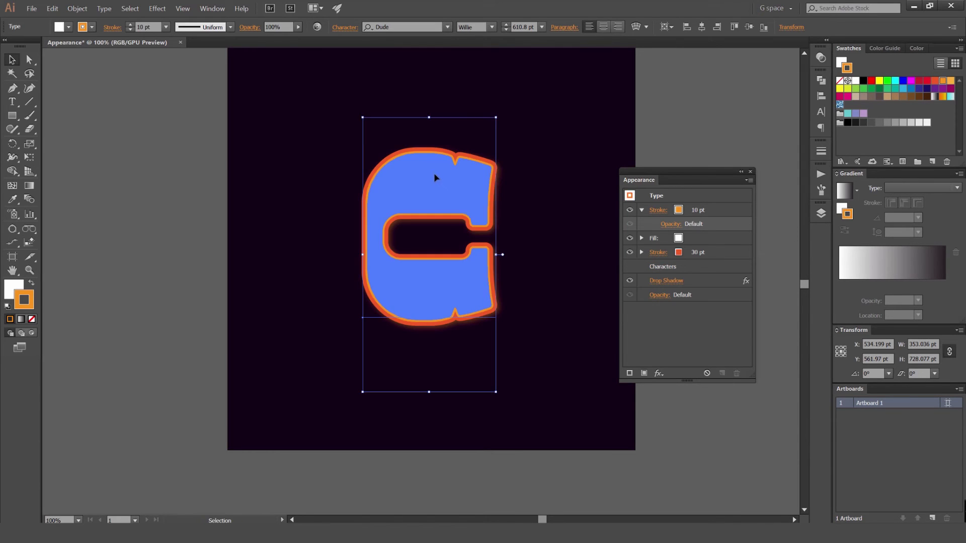
pyautogui.hotkey('ctrl', 'shift', 'z')
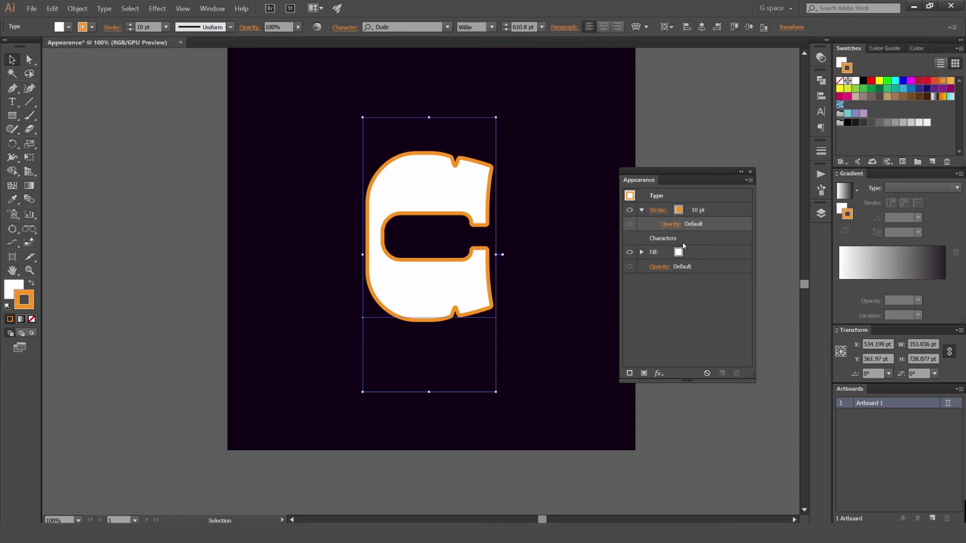
pyautogui.hotkey('ctrl', 'z')
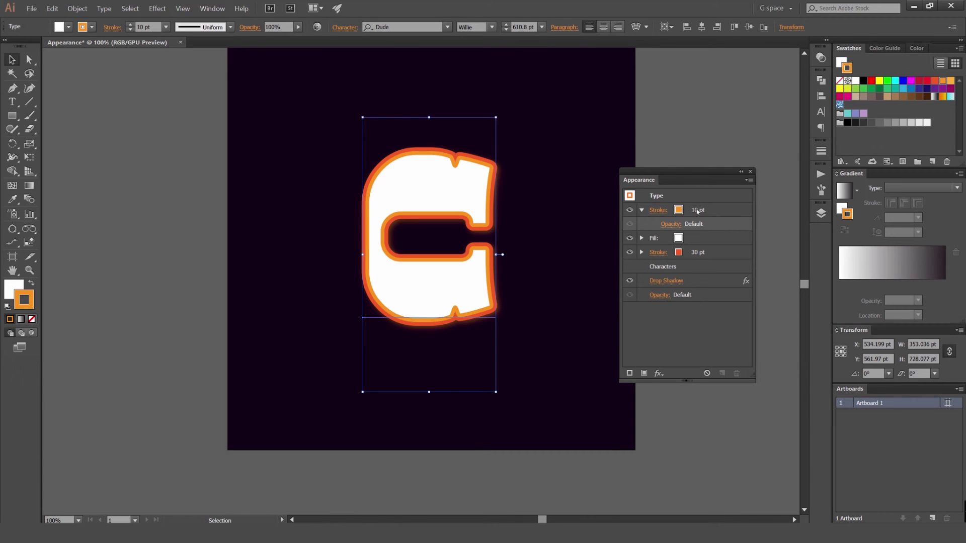
pyautogui.click(641, 210)
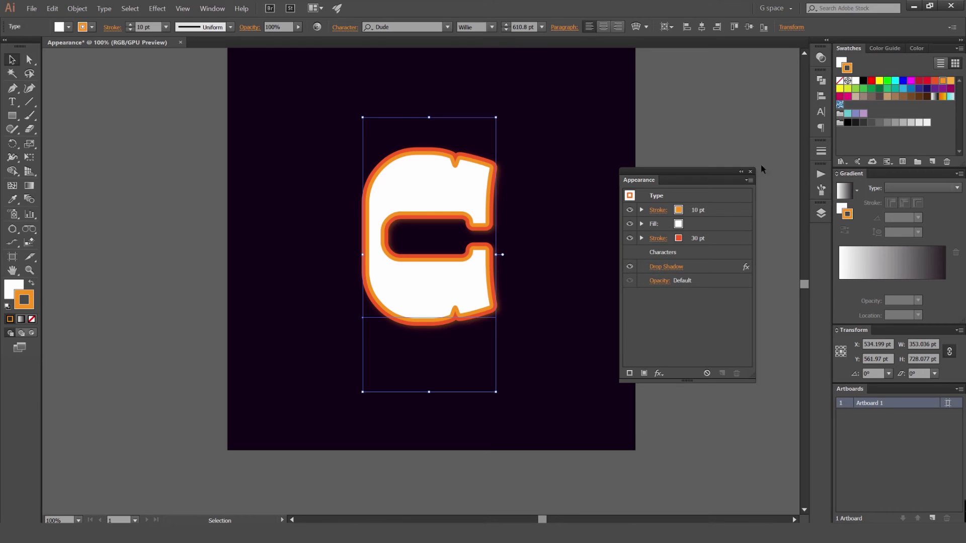
pyautogui.click(748, 180)
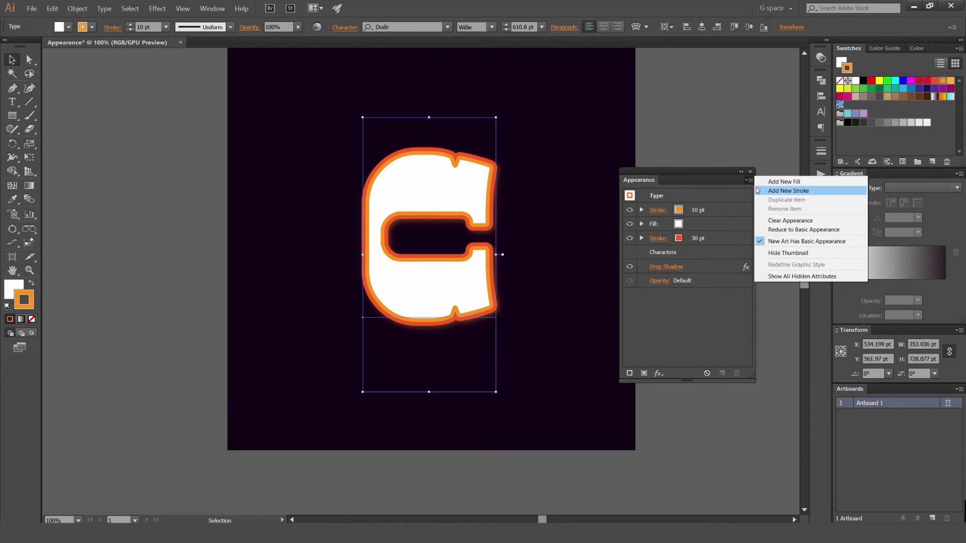
pyautogui.click(788, 252)
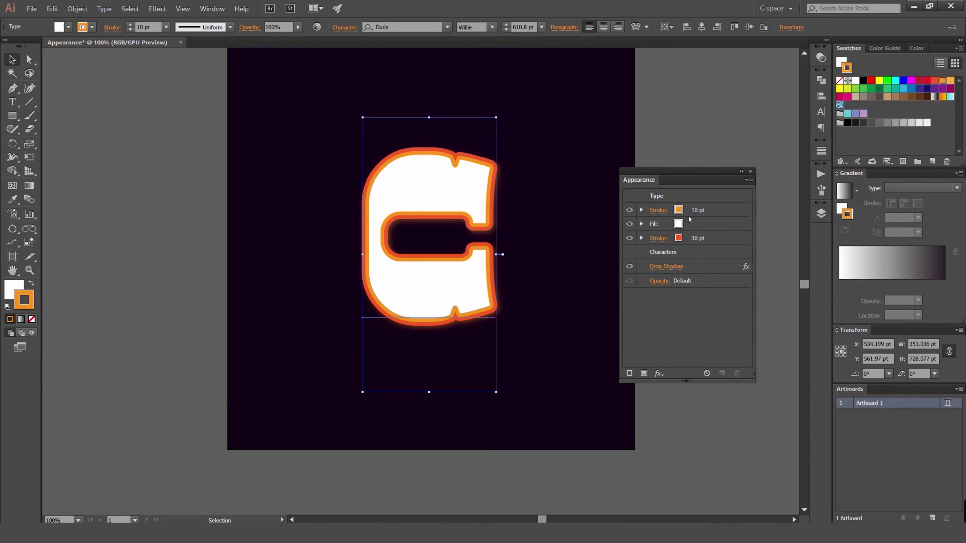
pyautogui.click(628, 197)
pyautogui.click(752, 181)
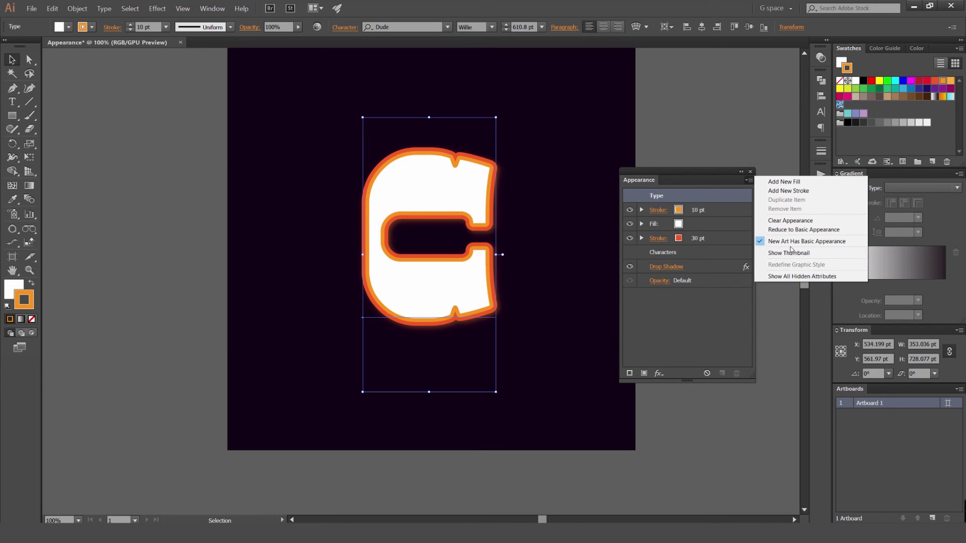
pyautogui.click(788, 253)
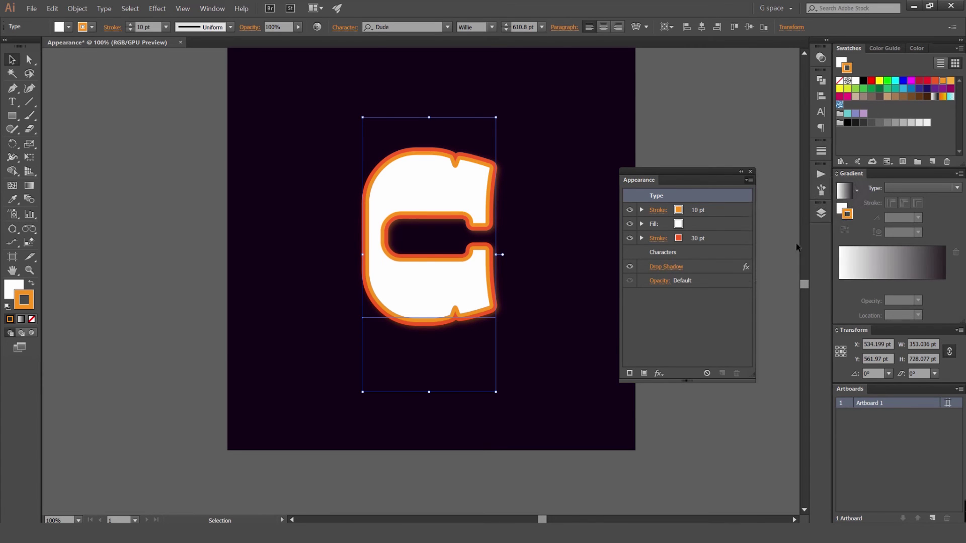
pyautogui.moveTo(716, 172); pyautogui.dragTo(722, 192)
pyautogui.click(568, 152)
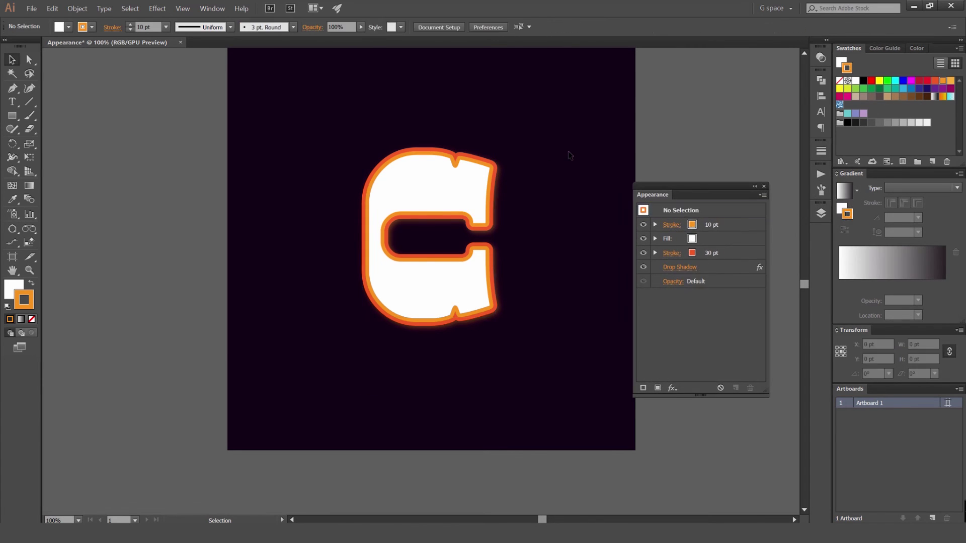
pyautogui.hotkey('ctrl', '-')
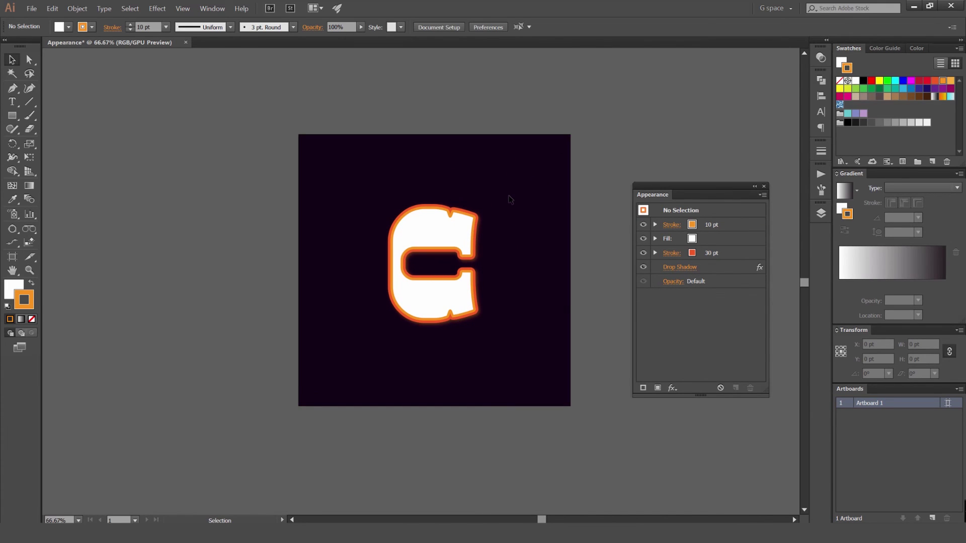
pyautogui.click(673, 389)
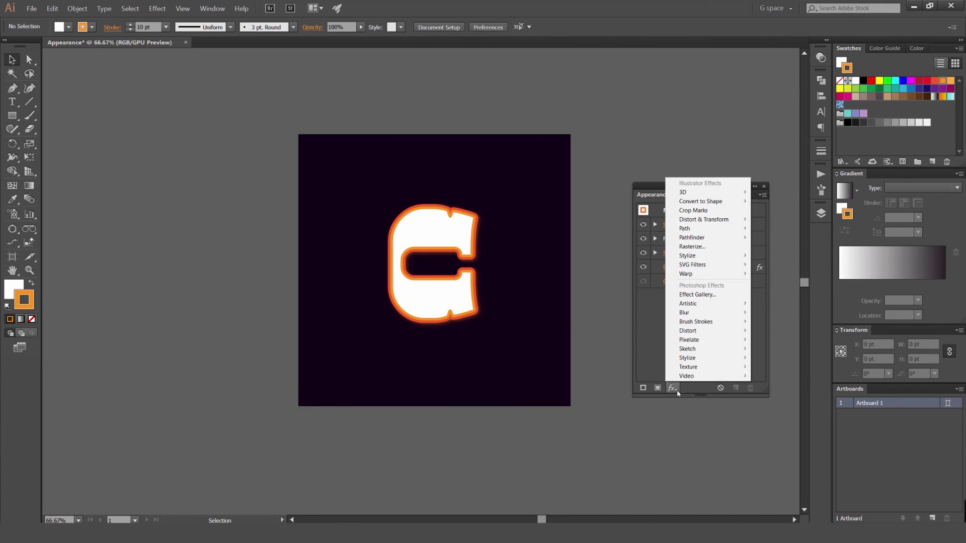
pyautogui.click(654, 350)
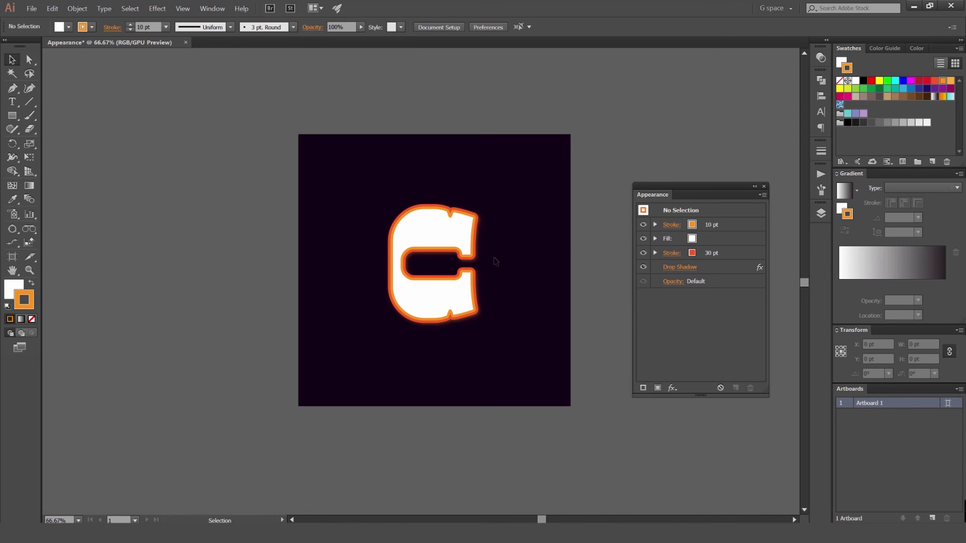
pyautogui.click(466, 243)
pyautogui.click(529, 207)
pyautogui.scroll(1, 480, 217)
pyautogui.moveTo(532, 191); pyautogui.dragTo(551, 181)
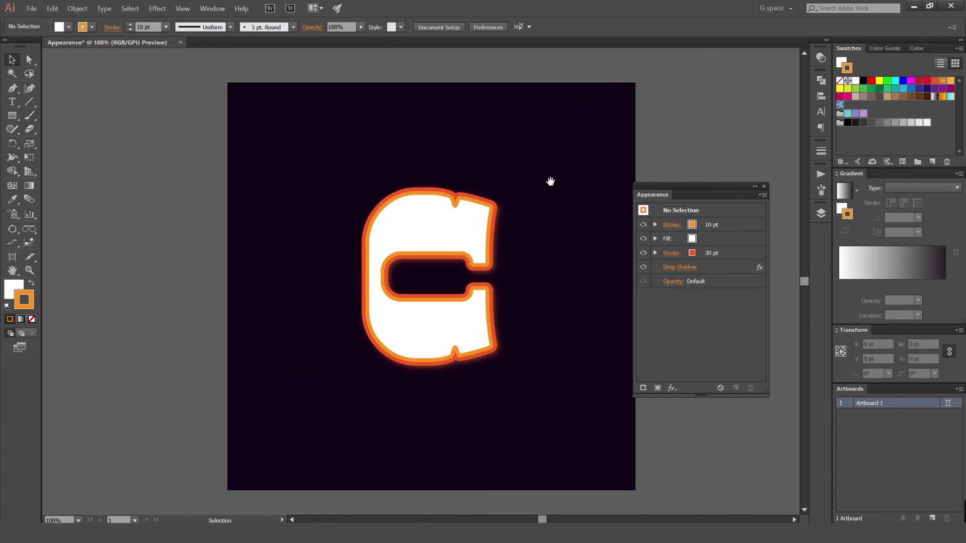